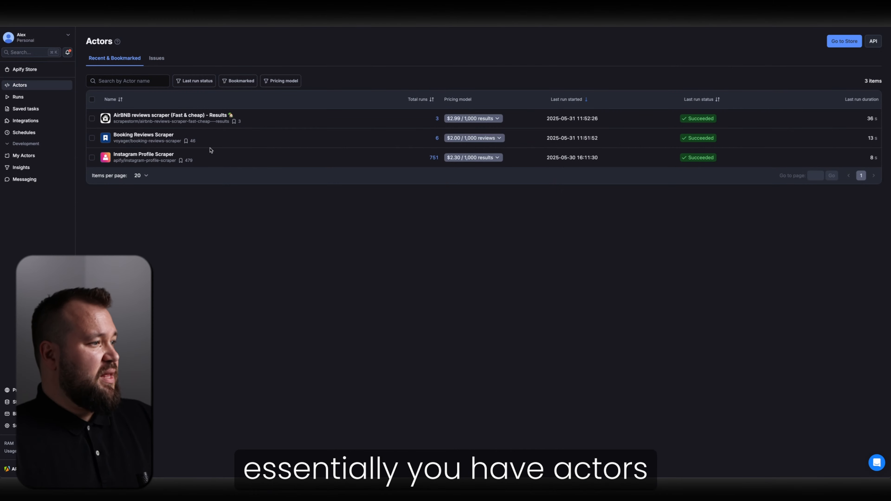
Step: Open the Apify Store and look over the available pre-built actors
left_click(28, 88)
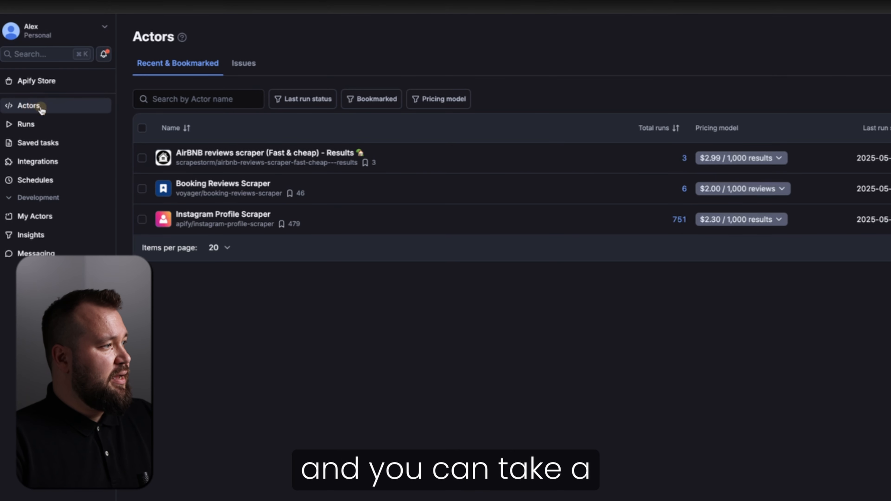
left_click(50, 82)
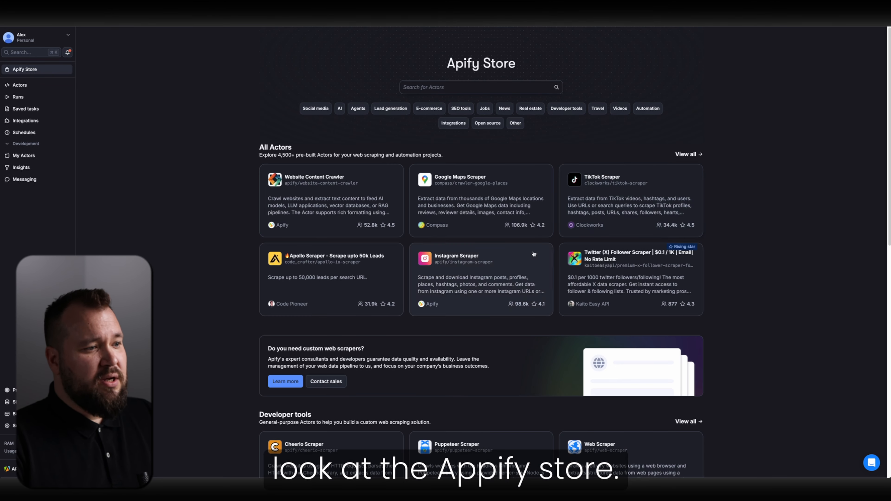
left_click_drag(281, 156, 291, 155)
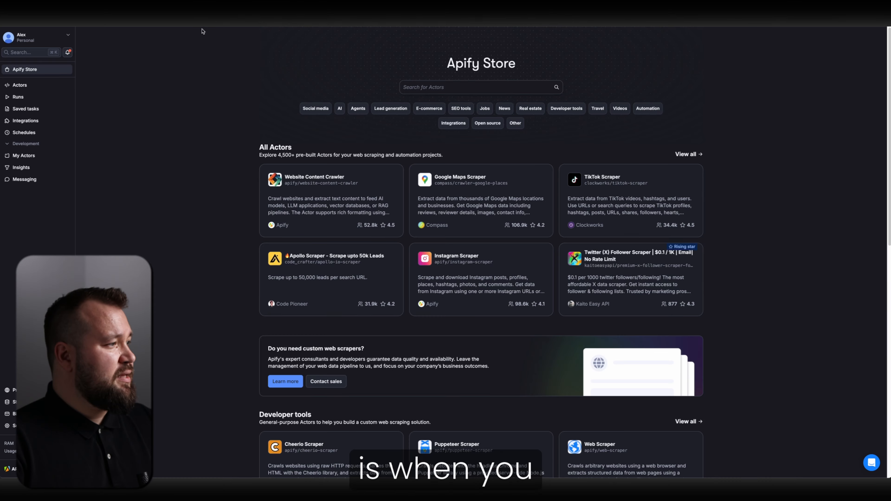
Step: Return to the list of recent and bookmarked actors and open the Booking Reviews Scraper
left_click(43, 86)
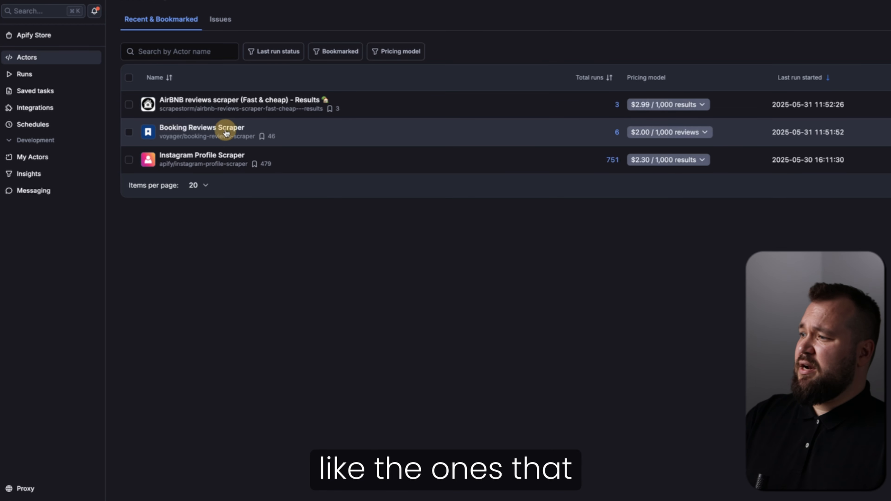
left_click(159, 135)
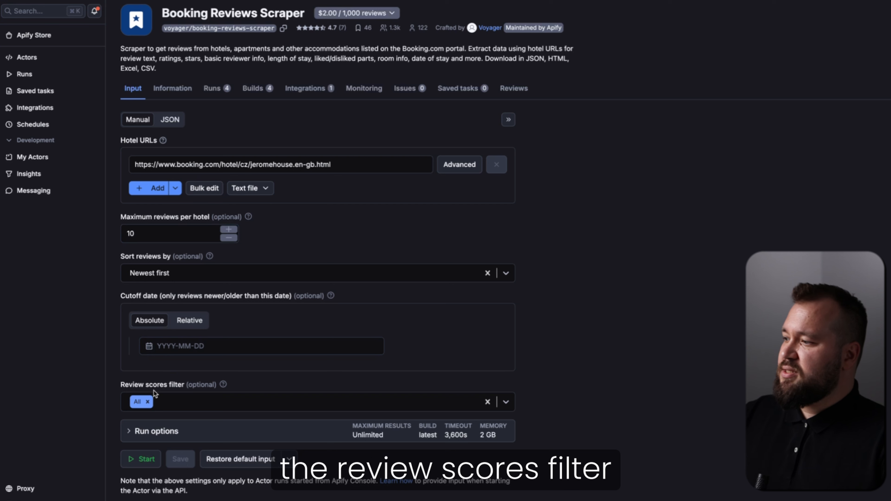
Step: Replace the All review scores filter with Good: 7-9 and check the scraper's input as JSON
left_click(148, 402)
left_click(423, 401)
left_click(347, 458)
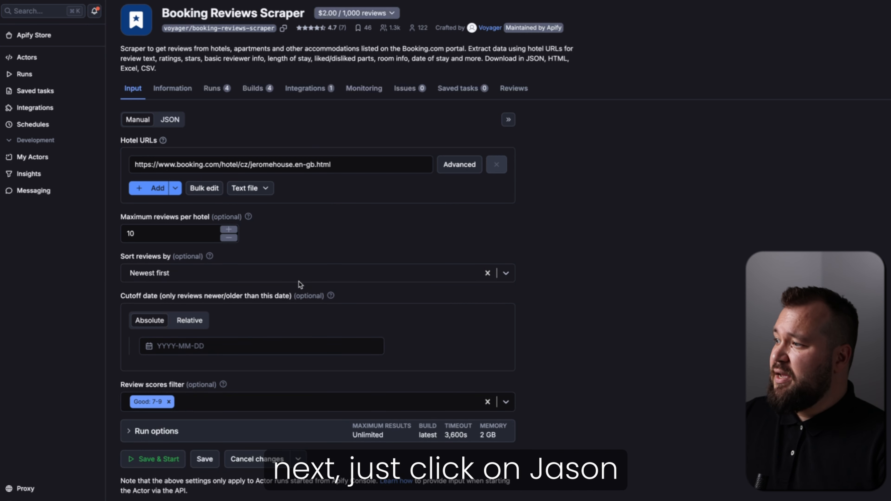
left_click(170, 120)
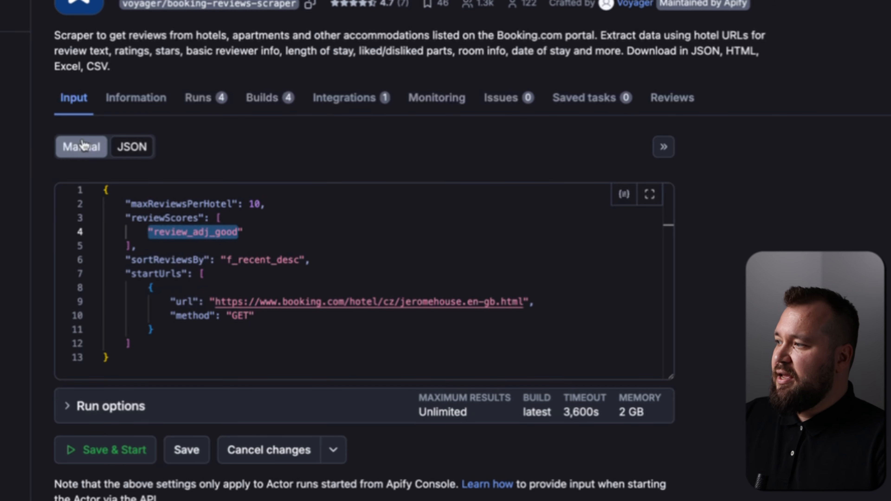
left_click(84, 146)
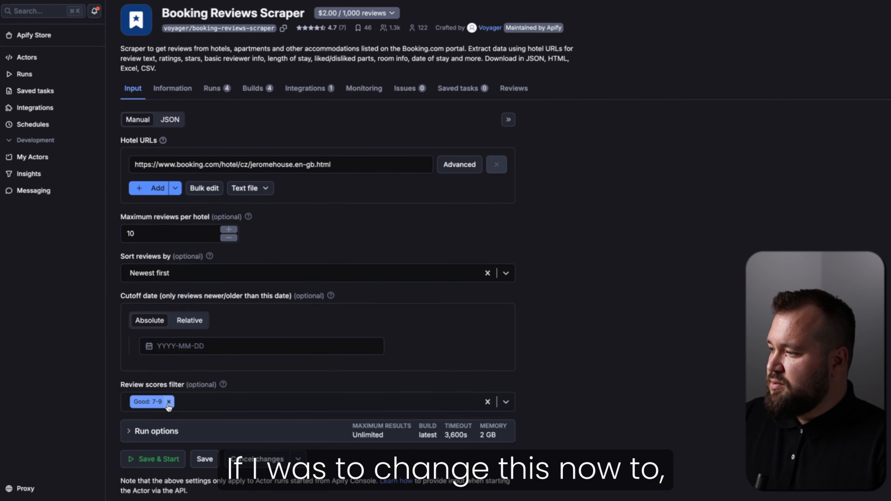
Step: Set the review scores filter to Superb: 9+ and show the scraper's input as JSON
left_click(169, 402)
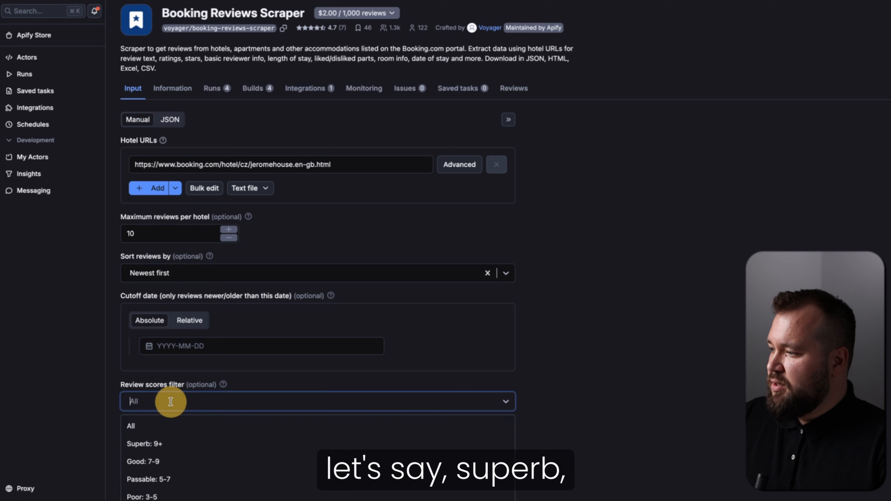
left_click(179, 444)
left_click(467, 371)
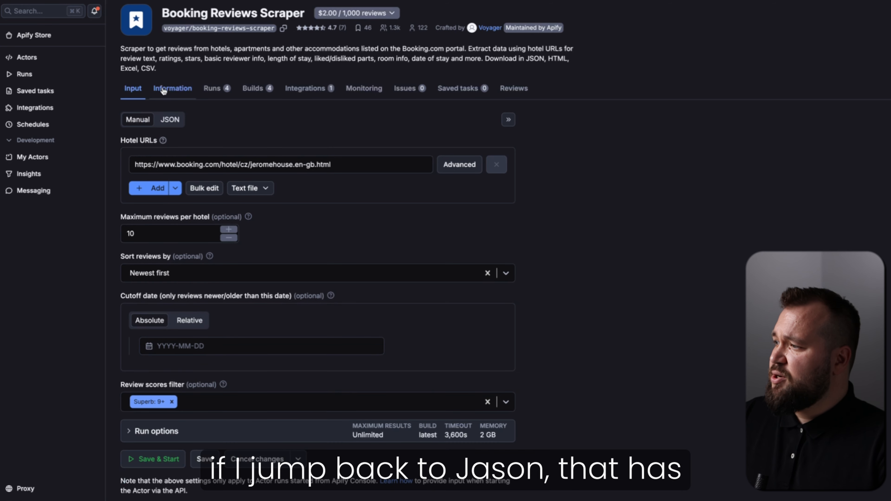
left_click(170, 120)
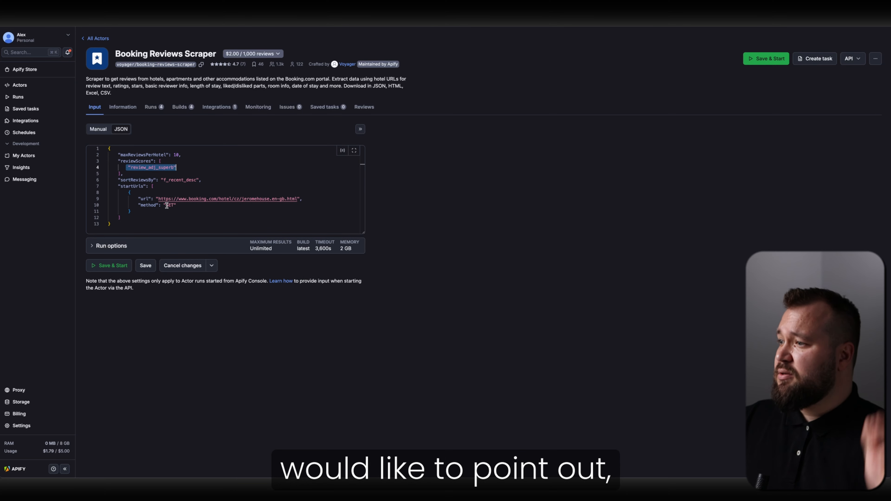
left_click(486, 152)
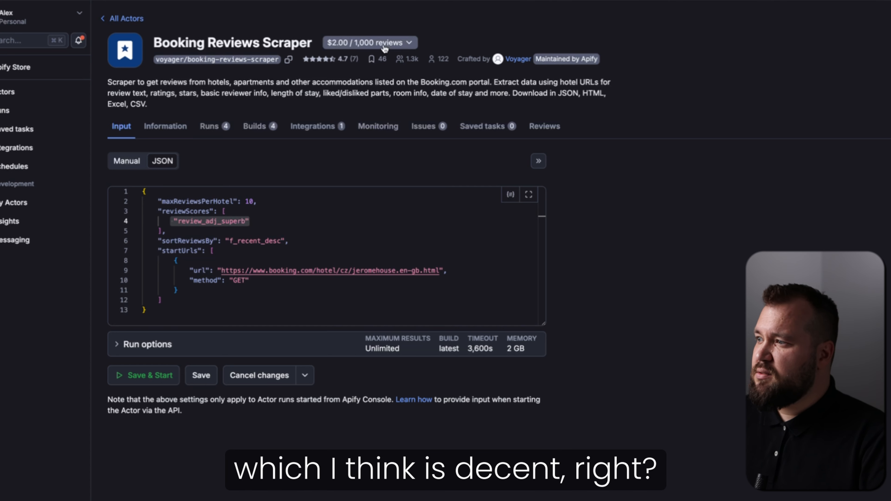
Step: Show the scraper's API endpoints and highlight the URL for running the actor synchronously and getting dataset items, excluding the token
left_click(859, 61)
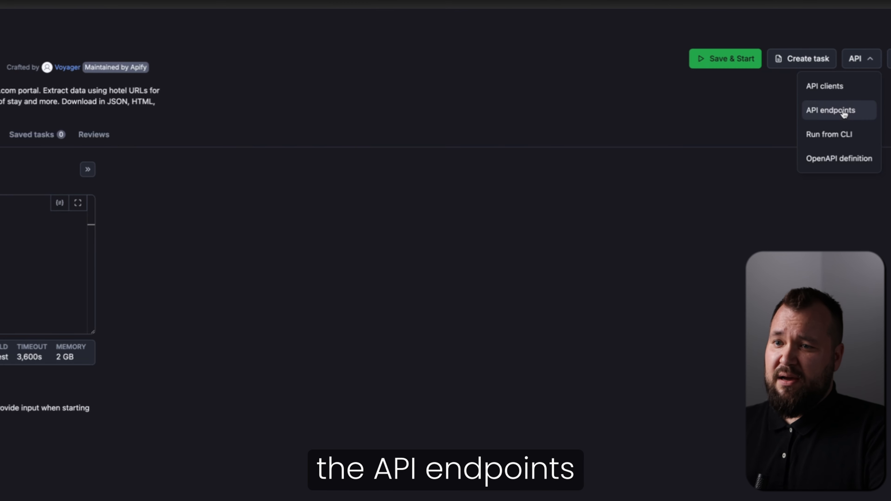
left_click(844, 116)
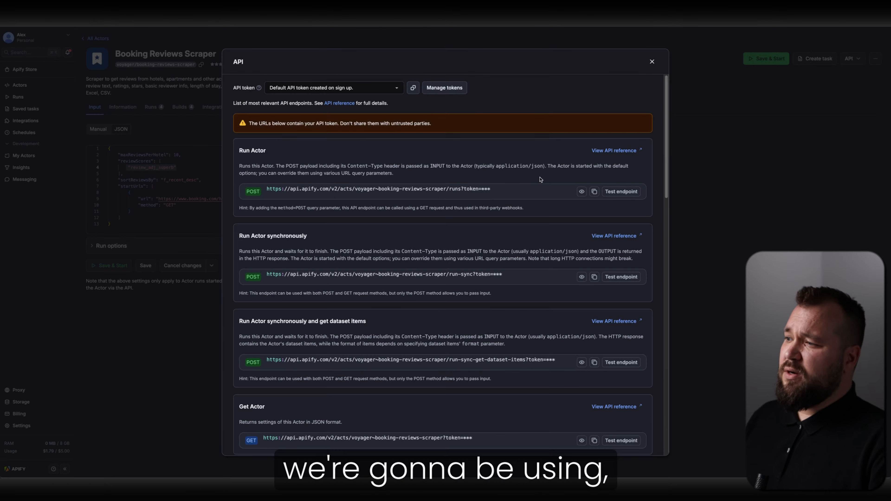
scroll(469, 224, "down", 3)
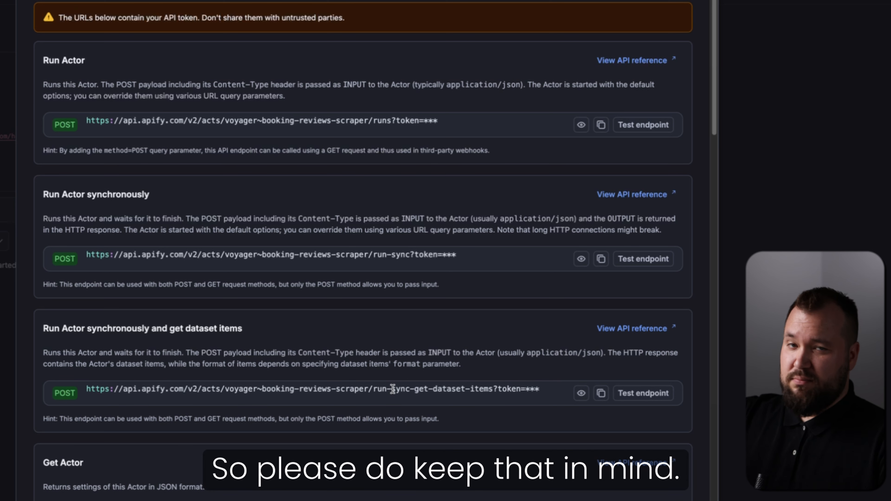
left_click_drag(86, 389, 493, 389)
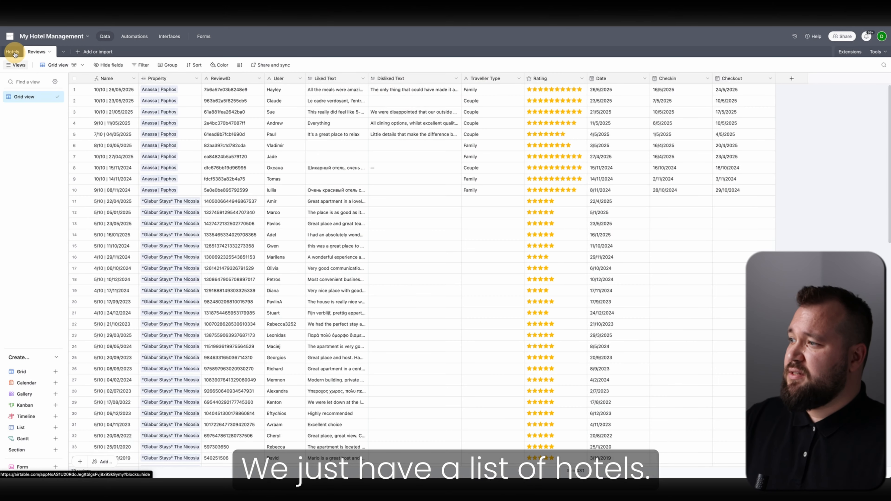
Step: Open the Hotels table of My Hotel Management and widen the Booking Link column to fit the hotel links
left_click(12, 52)
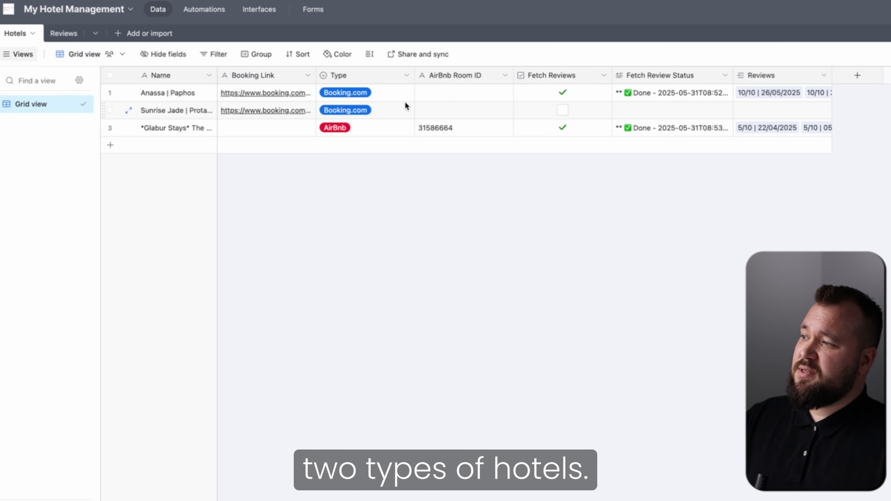
left_click(396, 96)
left_click(407, 131)
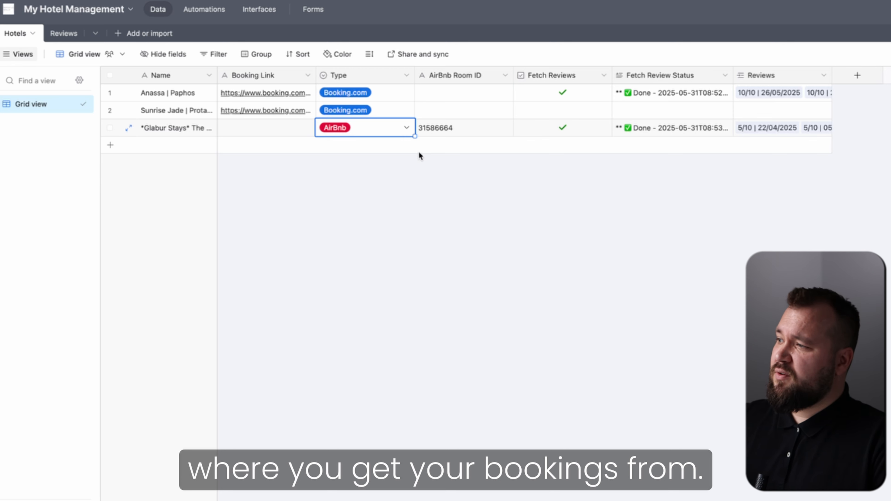
left_click(263, 94)
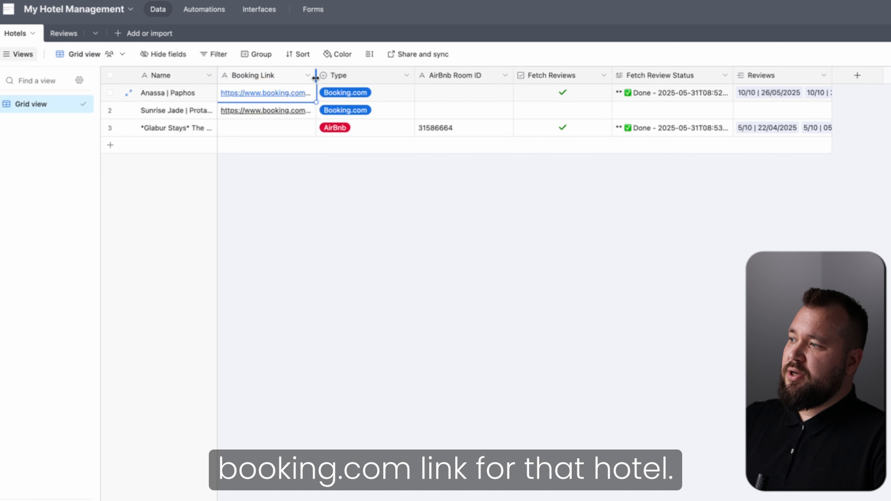
left_click_drag(315, 75, 439, 86)
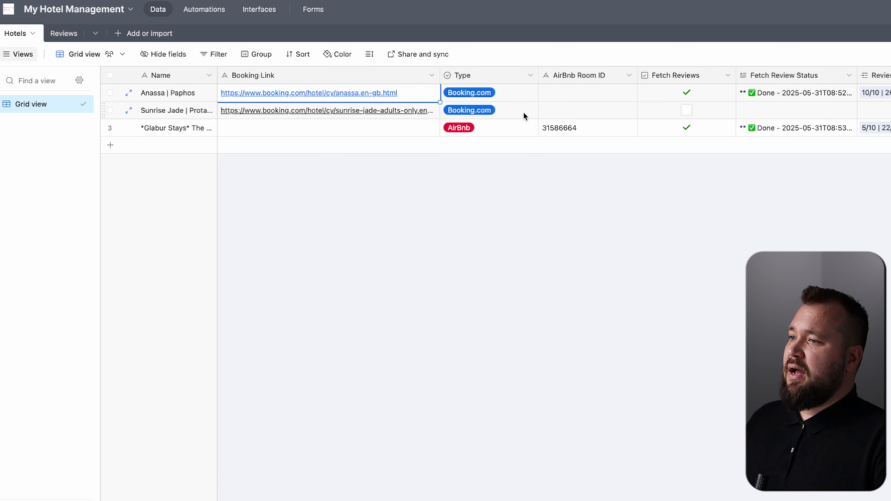
Step: View the available Type options for Anassa | Paphos and check the AirBnb Room ID column
left_click(501, 94)
left_click(503, 92)
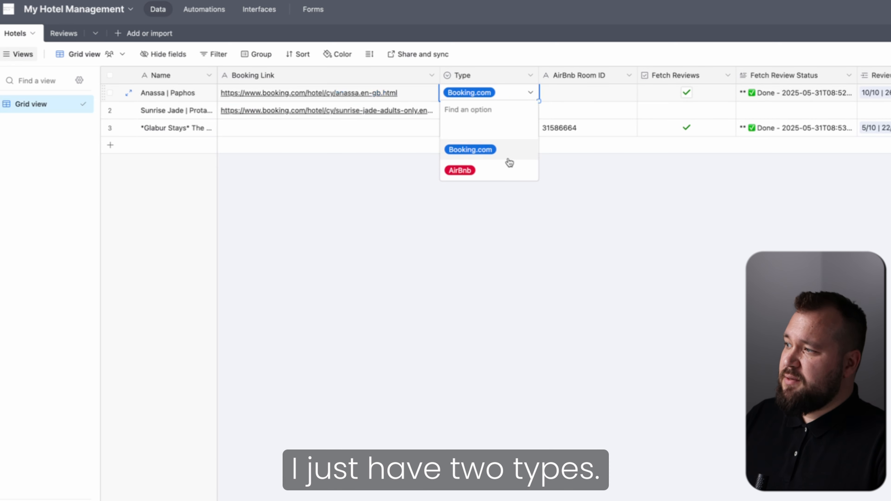
left_click(454, 246)
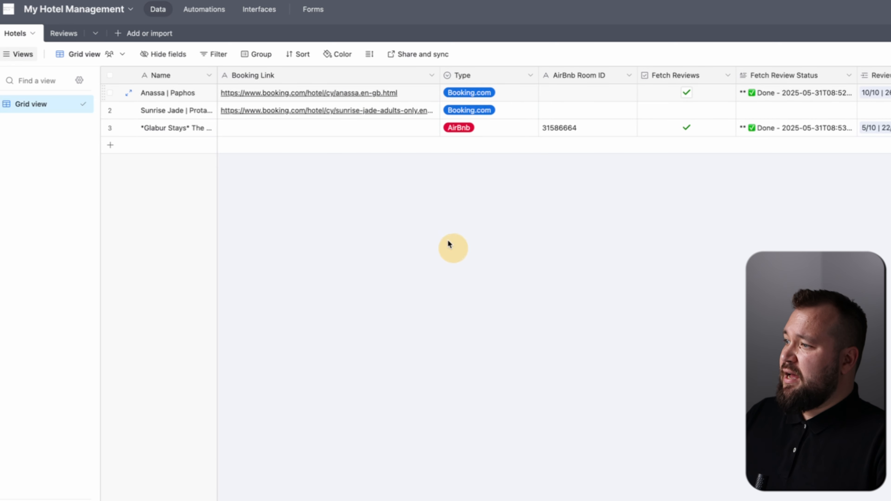
left_click(593, 124)
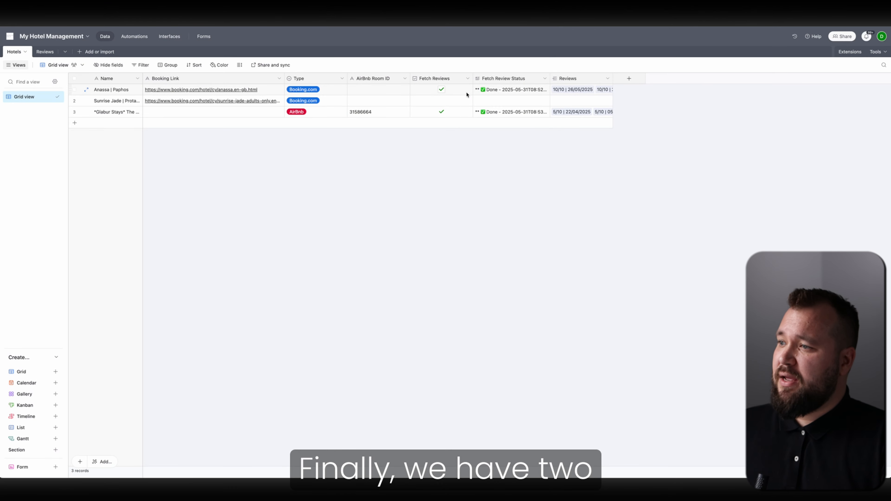
Step: Examine the Fetch Reviews, Fetch Review Status and Reviews fields of the Anassa | Paphos record
left_click_drag(449, 89, 529, 121)
left_click(514, 176)
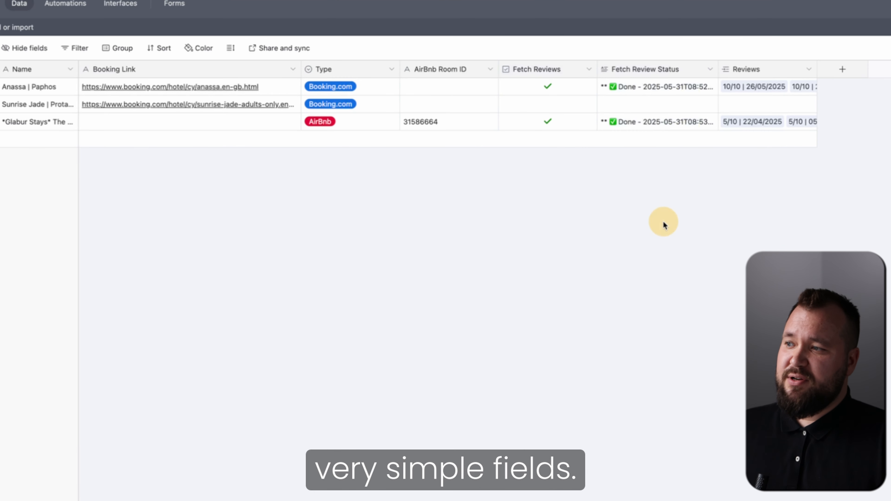
left_click(578, 88)
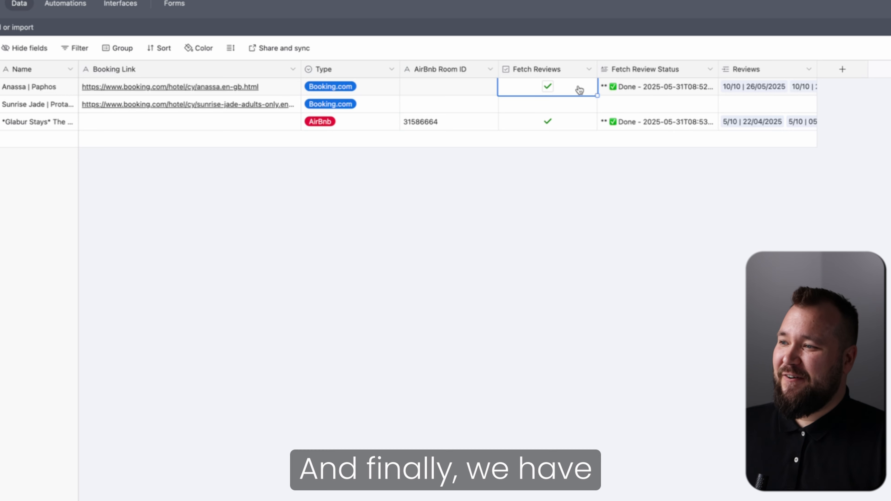
left_click(660, 93)
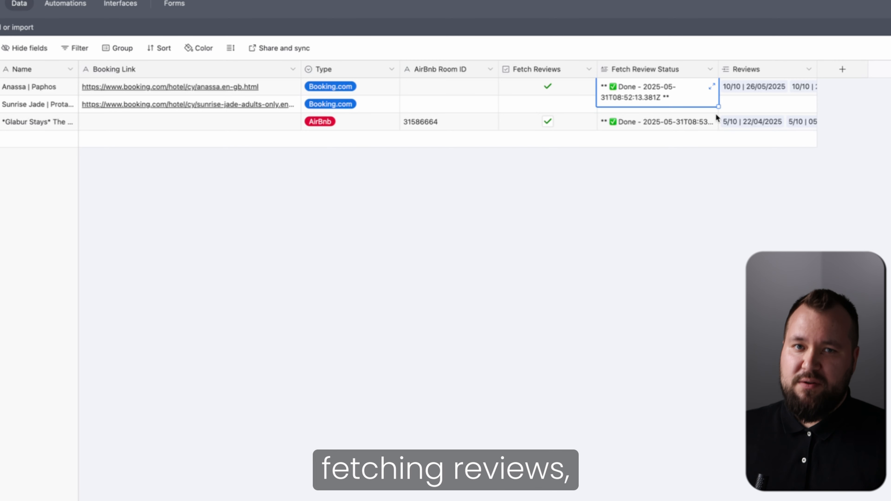
left_click(748, 94)
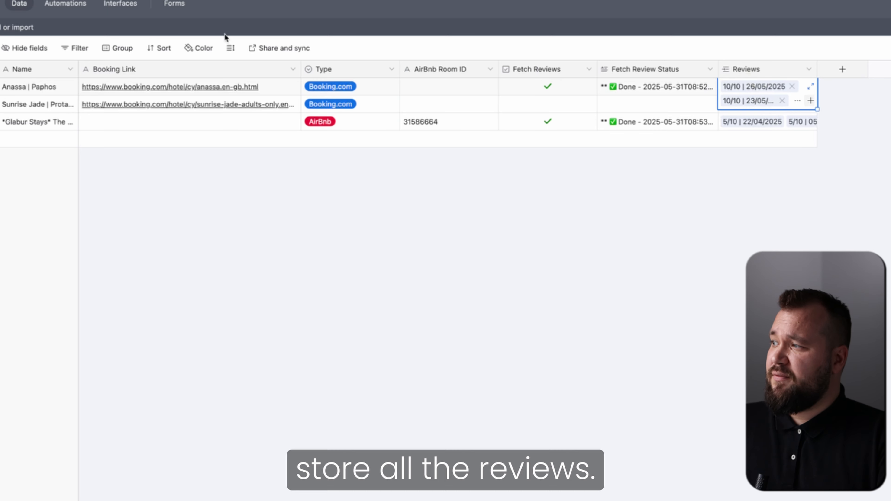
Step: Open the Reviews table and examine the review text, traveller type and checkout fields and the *Glabur Stays* reviews
left_click(37, 51)
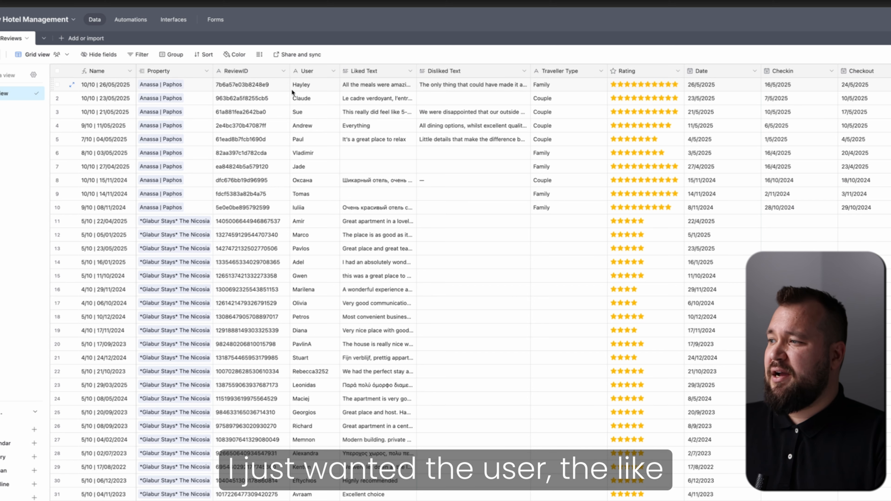
left_click(465, 92)
left_click(570, 102)
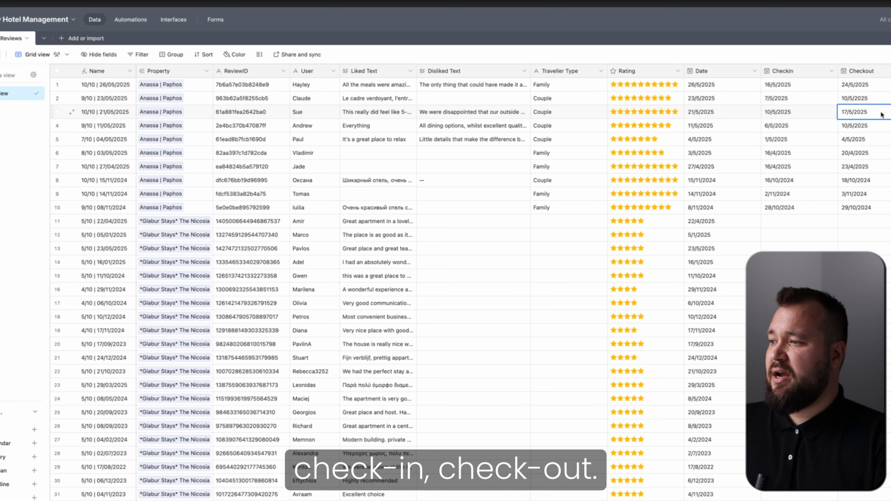
left_click_drag(251, 221, 512, 373)
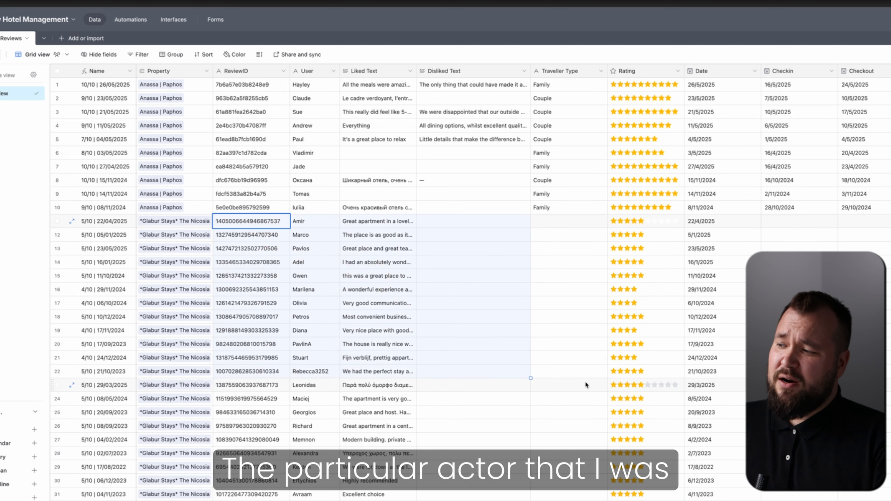
left_click(302, 360)
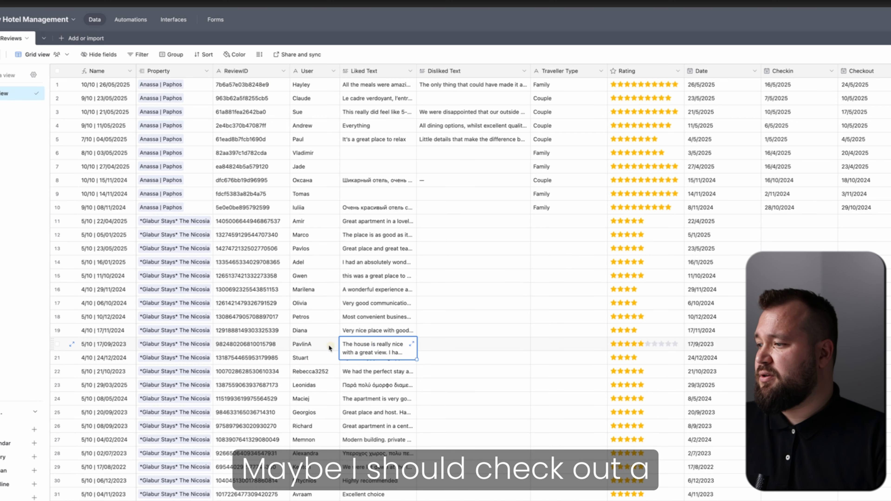
left_click(323, 329)
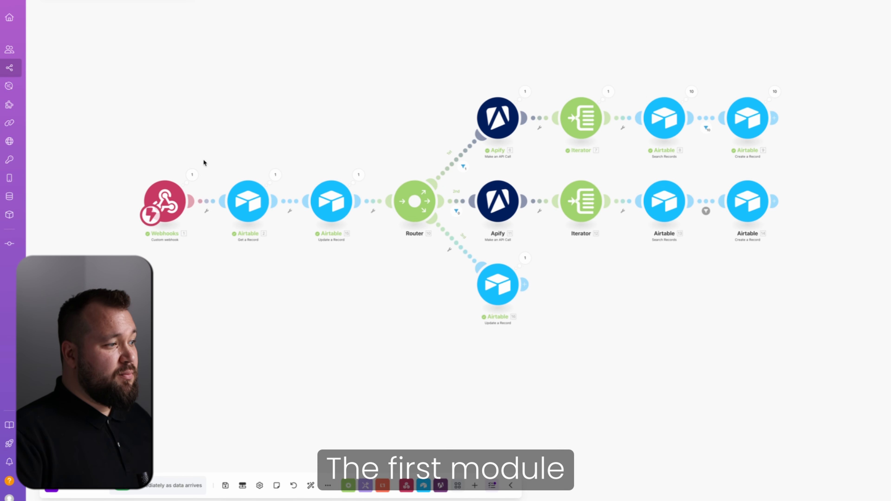
Step: Look up the available Webhooks triggers and open the settings of the scenario's first custom webhook module
scroll(203, 160, "down", 5)
scroll(203, 161, "up", 5)
left_click_drag(207, 162, 369, 136)
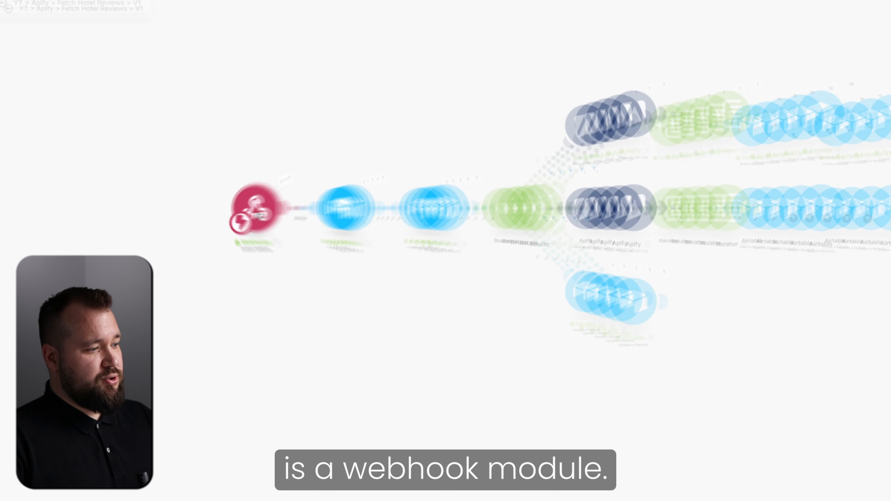
left_click(336, 456)
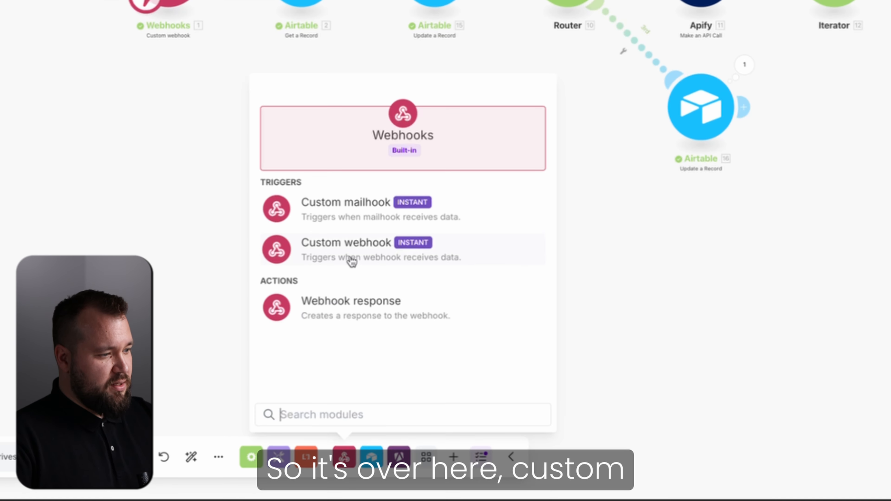
left_click(151, 193)
left_click(264, 206)
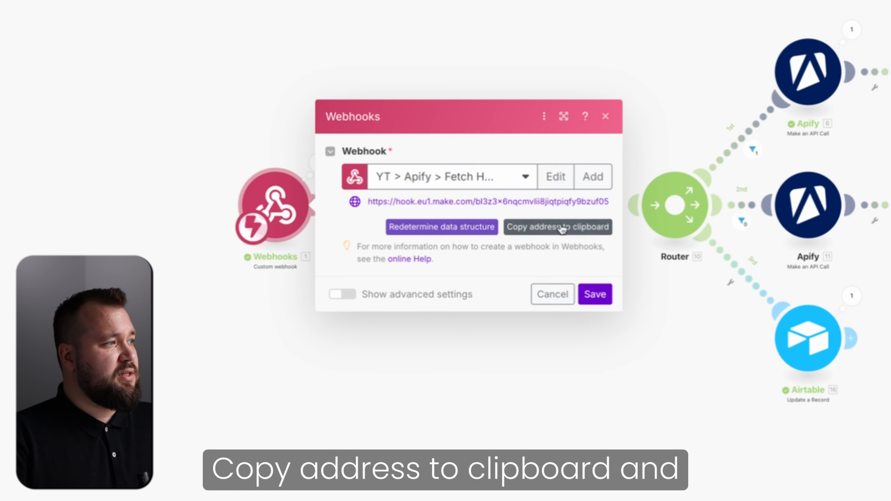
Step: Copy the custom webhook's address, switch to Airtable's automations and open the record-matches-conditions trigger of Automation 1
left_click(562, 228)
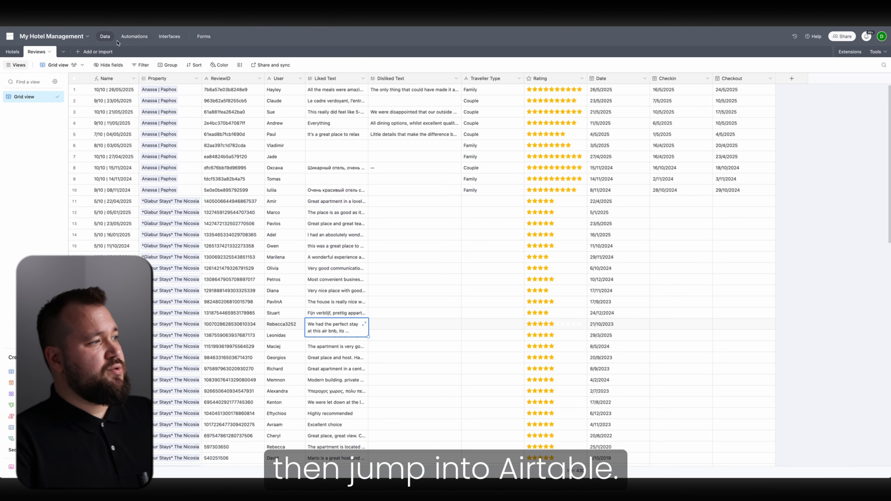
left_click(134, 37)
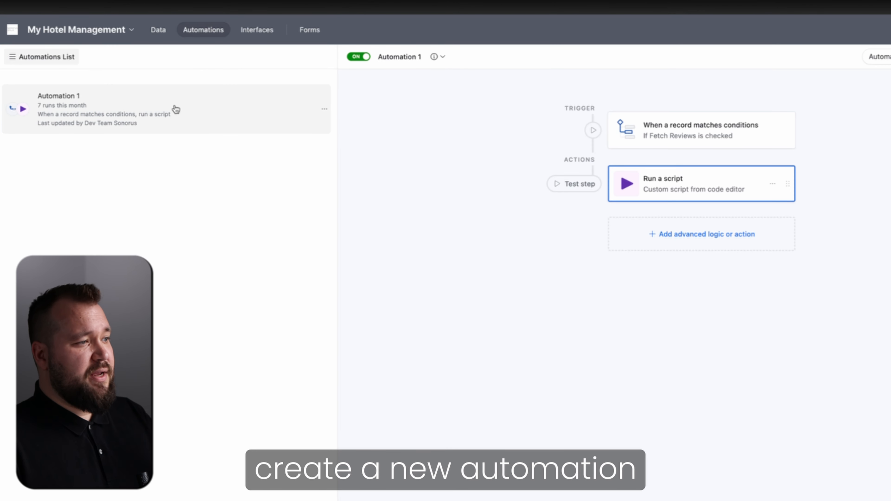
left_click(687, 133)
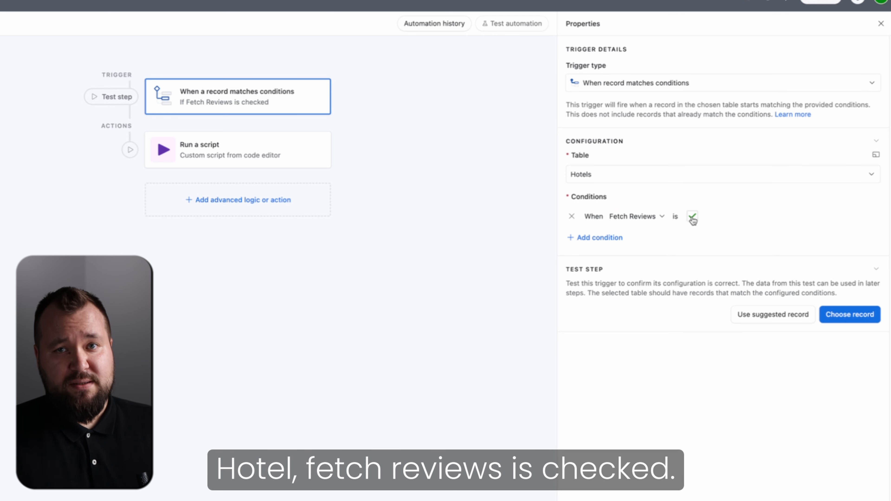
Step: Open the code of the Run a script action and select the webhook URL in the webhook variable
left_click(218, 143)
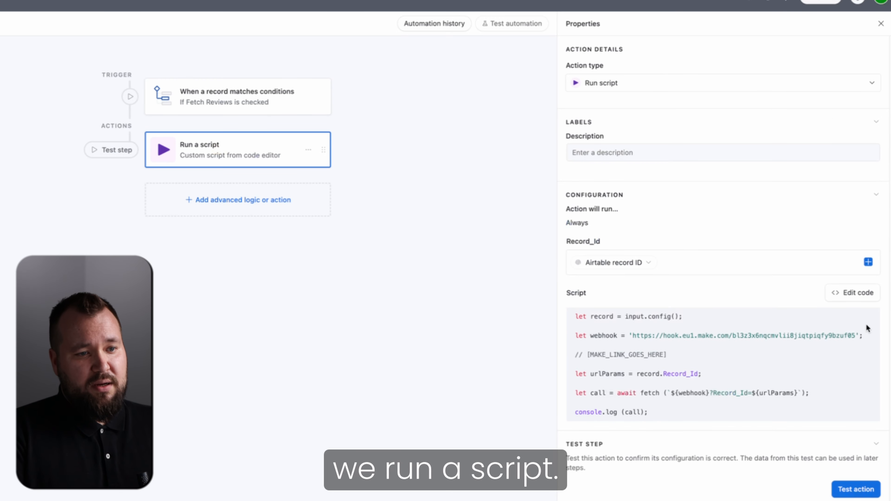
left_click(864, 298)
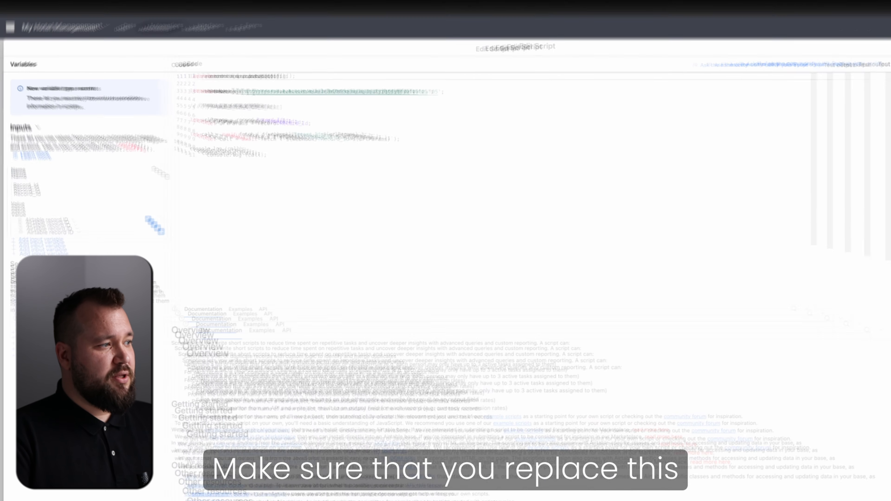
left_click_drag(203, 90, 346, 94)
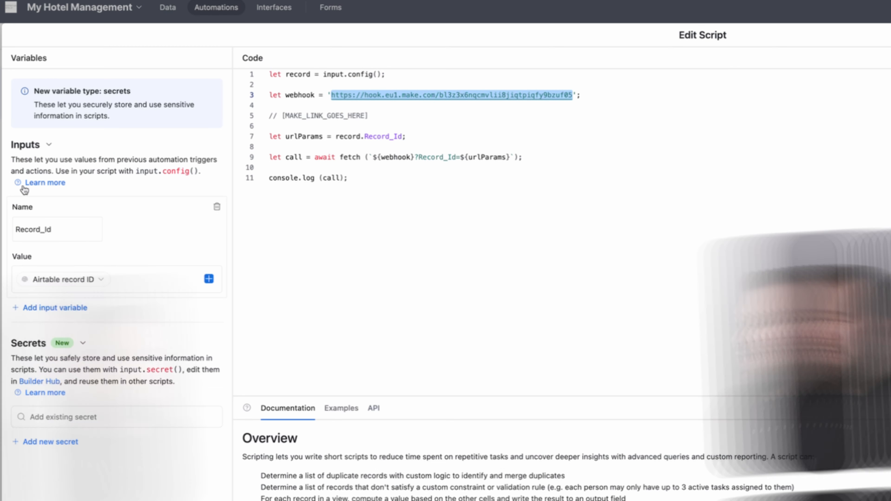
Step: Check the script's Record_Id input name and the data available for its Airtable record ID value, and finish editing the script
left_click(668, 274)
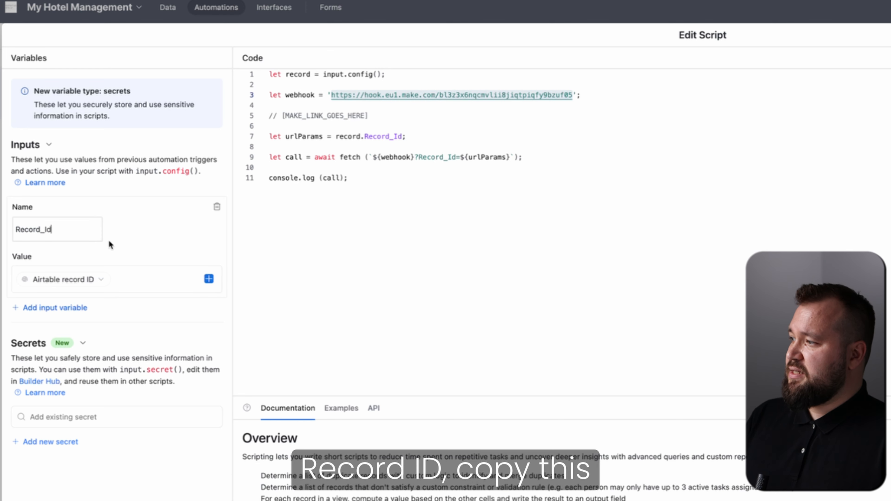
left_click_drag(24, 230, 53, 236)
left_click(132, 275)
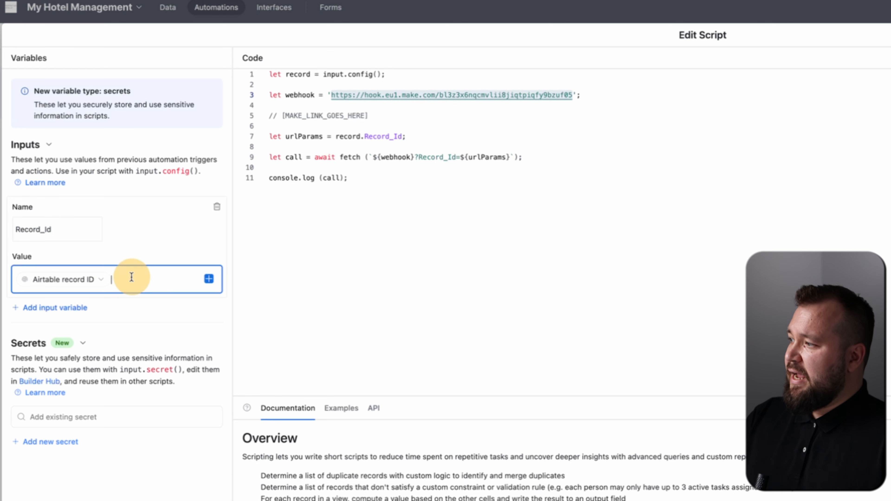
left_click(209, 280)
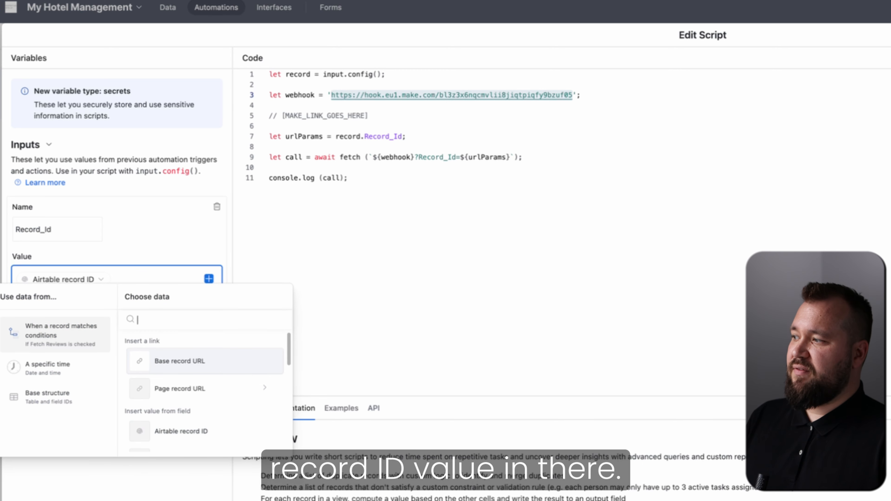
key("Escape")
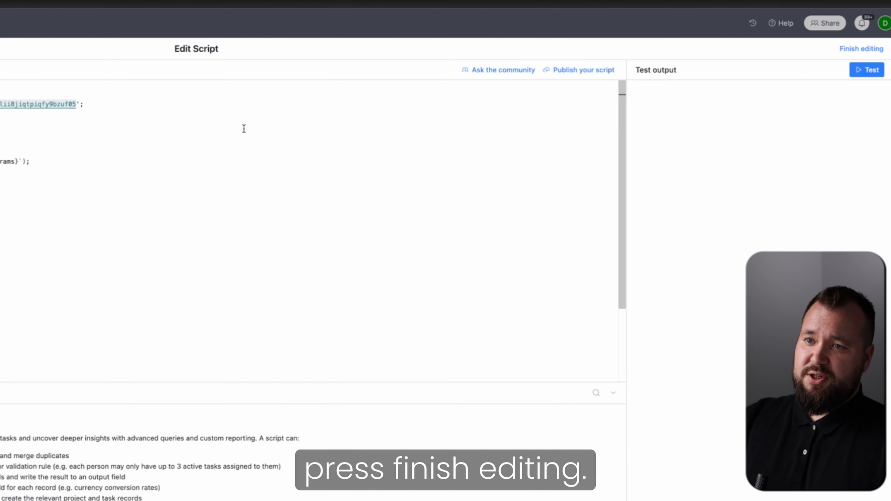
left_click(864, 51)
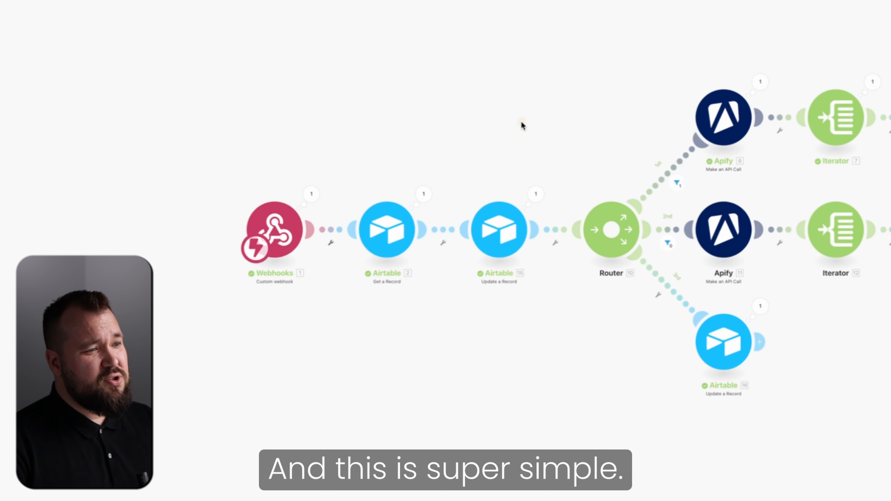
Step: Switch to the Make scenario and examine the Record ID mapping in the Airtable Get a Record module
left_click_drag(521, 125, 422, 108)
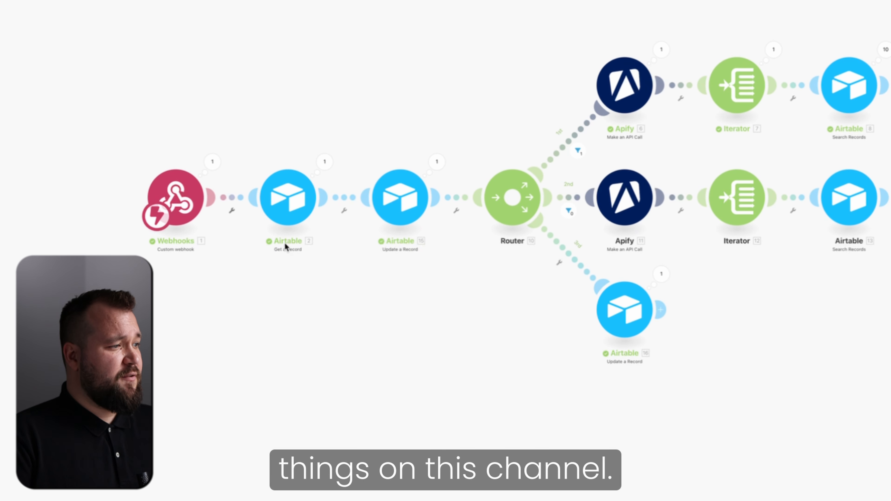
left_click(300, 208)
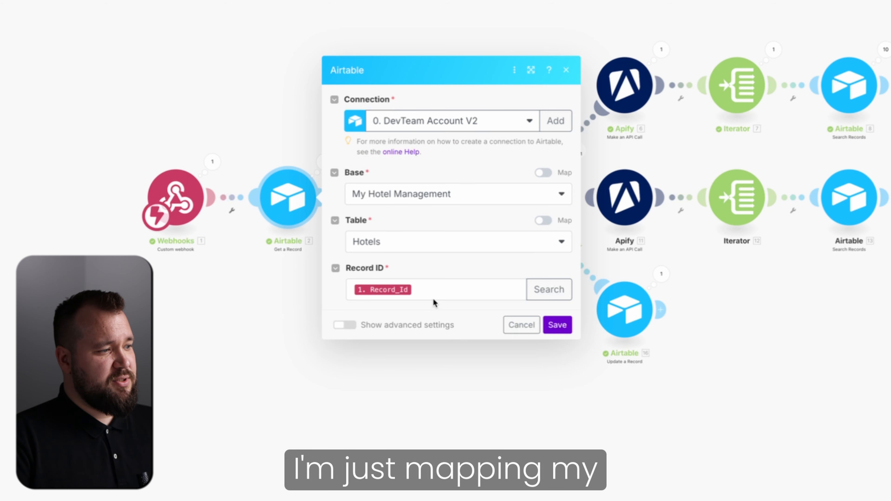
left_click(442, 290)
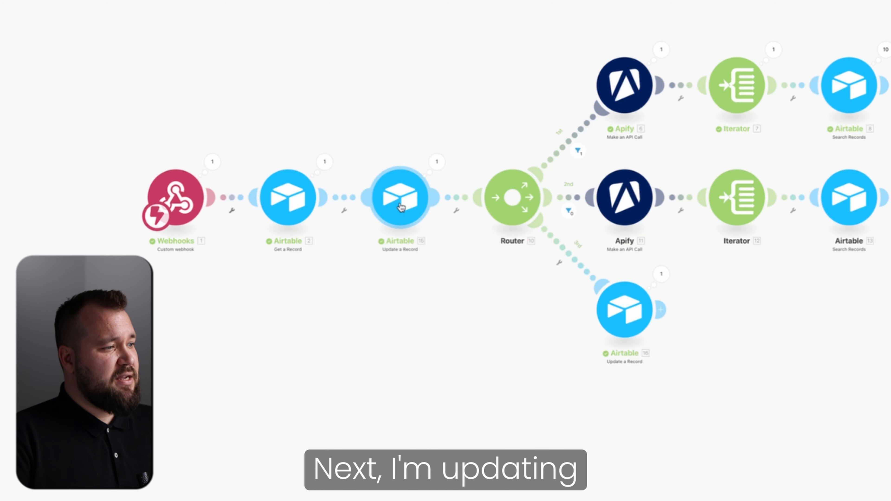
Step: Examine the Fetch Review Status text in the Airtable Update a Record module placed before the router
left_click(400, 198)
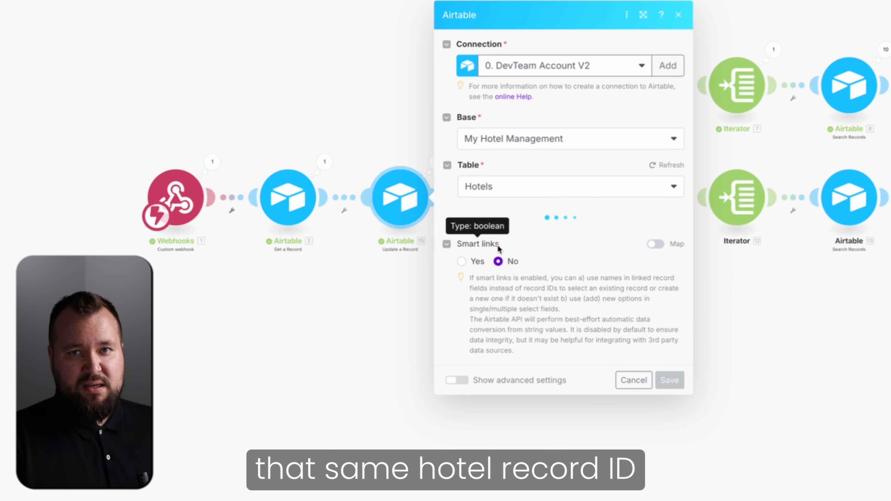
scroll(499, 248, "down", 2)
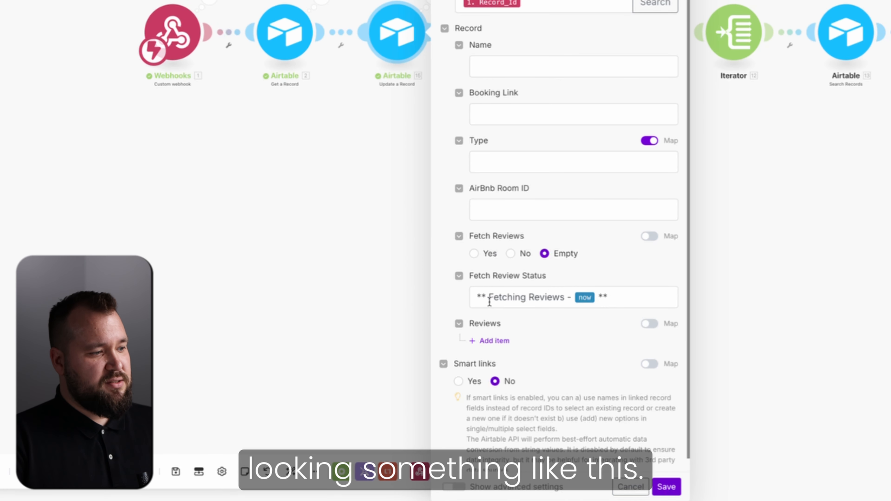
left_click_drag(473, 296, 541, 300)
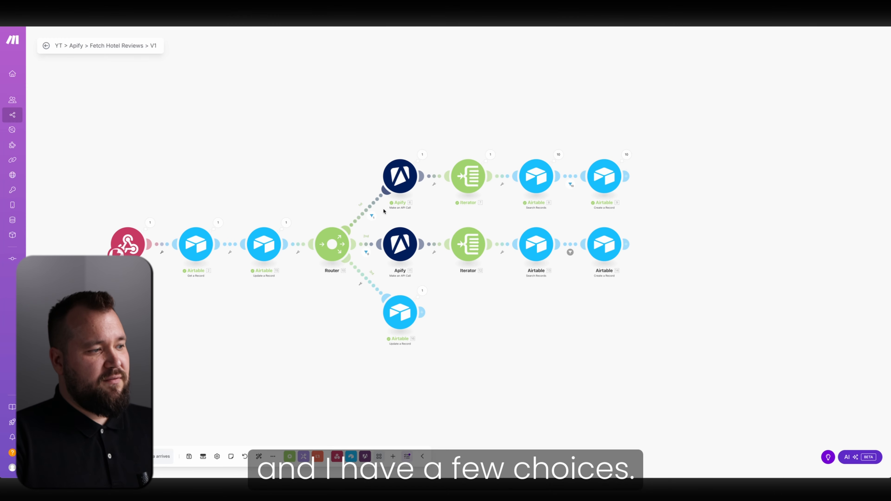
Step: Examine the Type conditions of the filters on the router's Booking.com and AirBnb routes
left_click(366, 206)
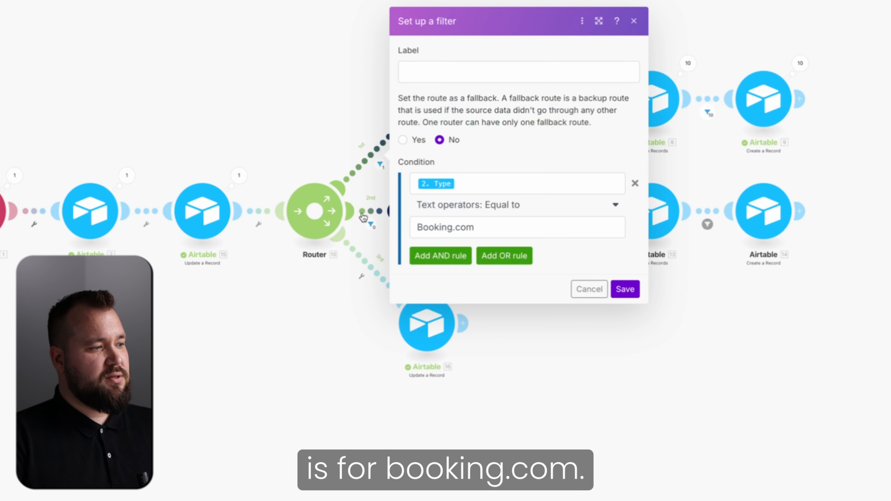
left_click(368, 218)
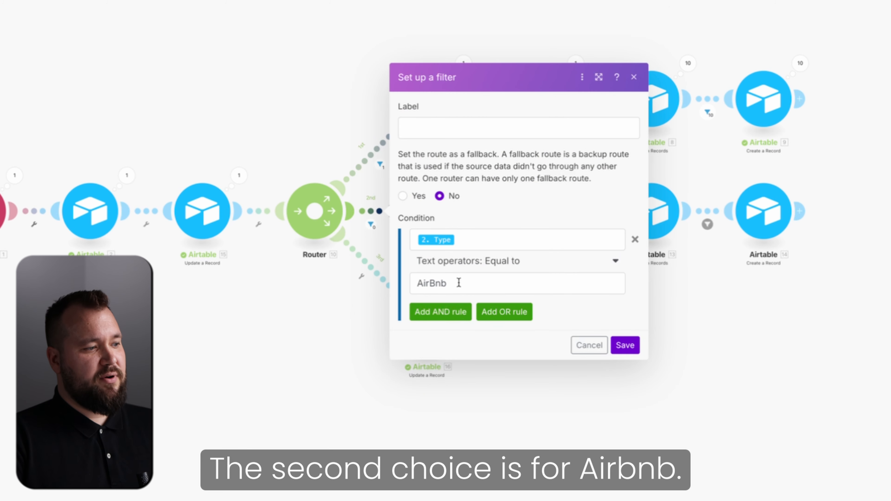
left_click(292, 296)
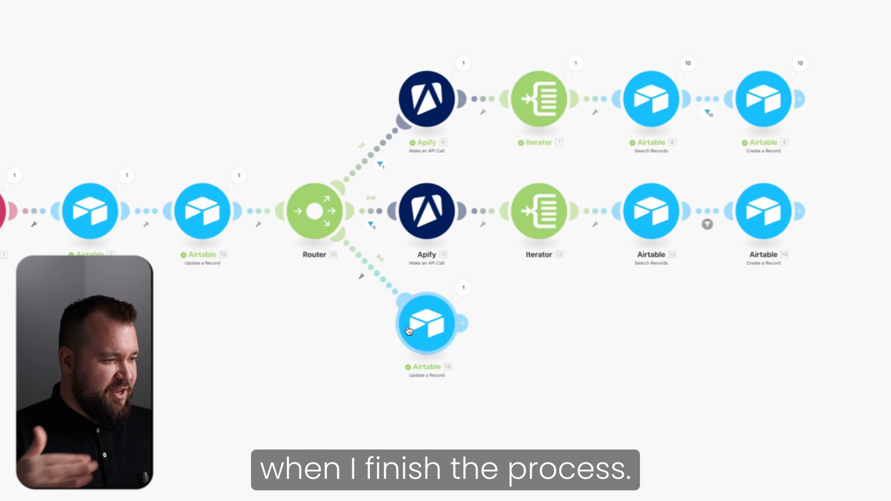
Step: Examine the record fields and Fetch Review Status of the Airtable Update a Record module on the router's third route
left_click(431, 325)
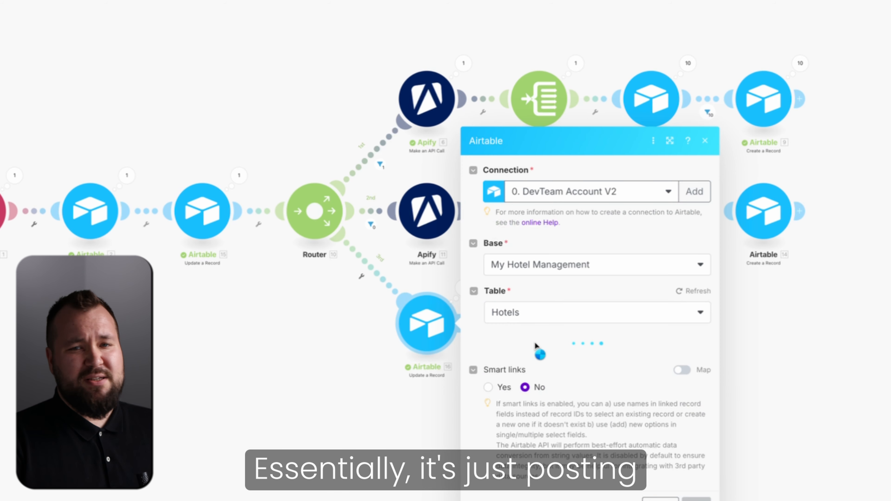
scroll(539, 339, "down", 6)
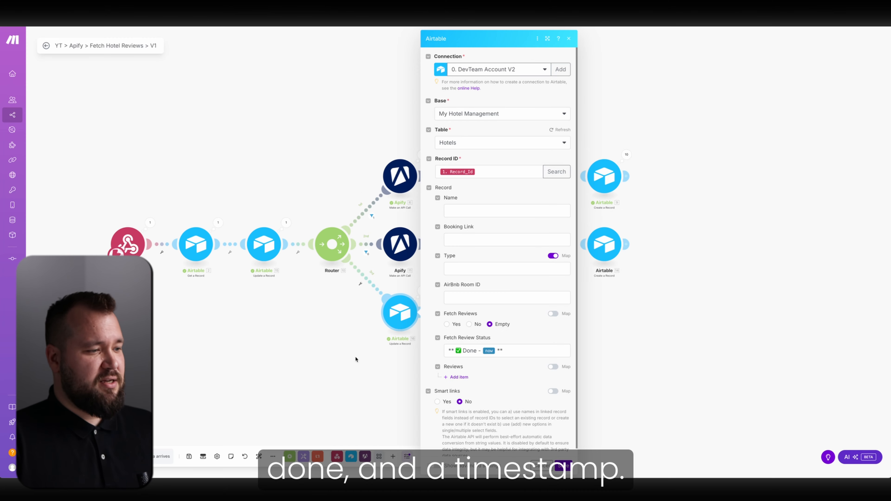
left_click(340, 364)
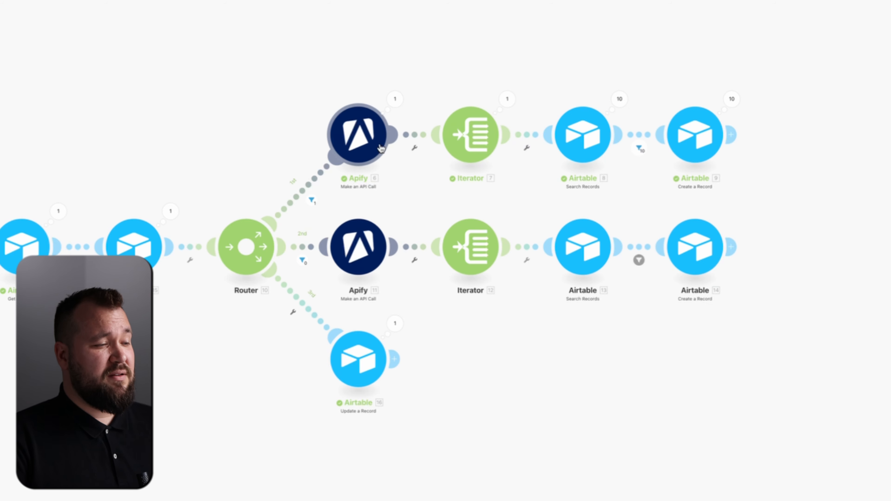
Step: Copy the Booking Reviews Scraper's synchronous dataset endpoint from Apify and set the Booking.com Apify call's URL to /v2/acts/voyager~booking-reviews-scraper/run-sync-get-dataset-items
left_click(356, 136)
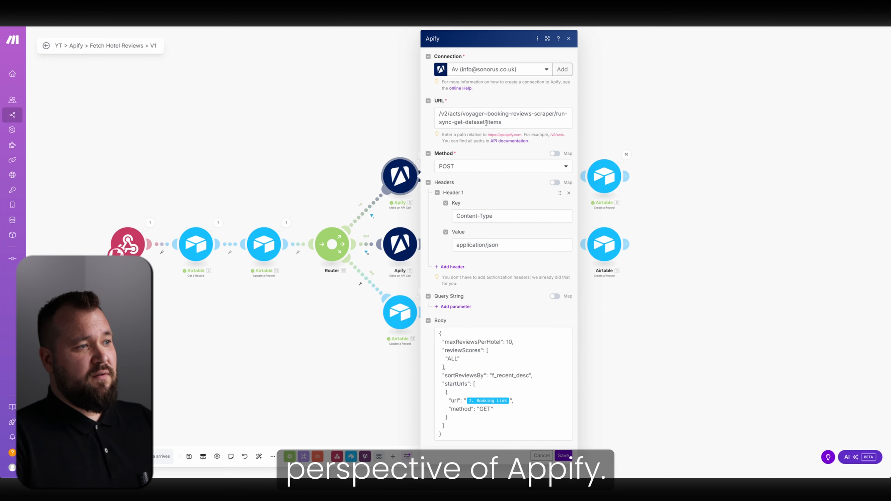
left_click(547, 39)
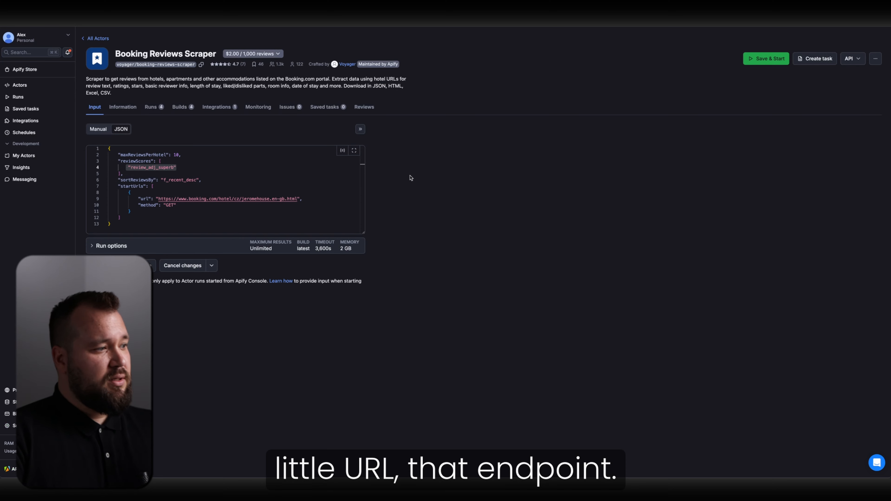
left_click(857, 60)
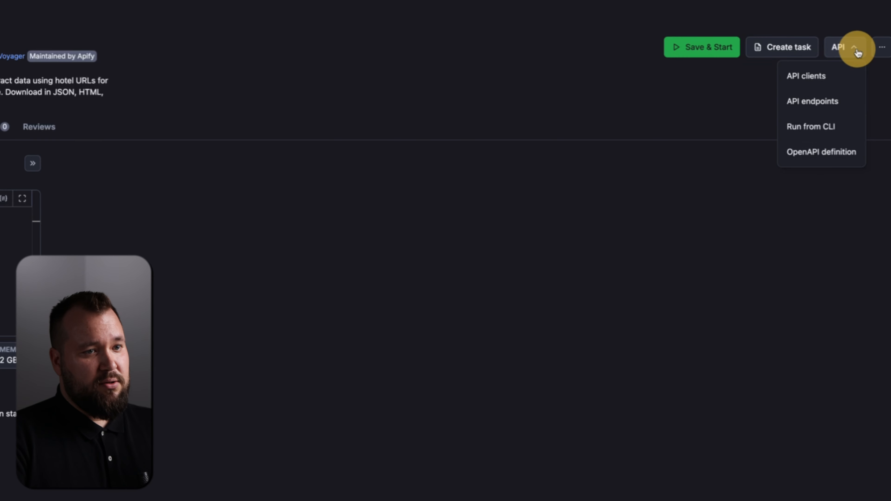
left_click(836, 89)
scroll(399, 304, "down", 2)
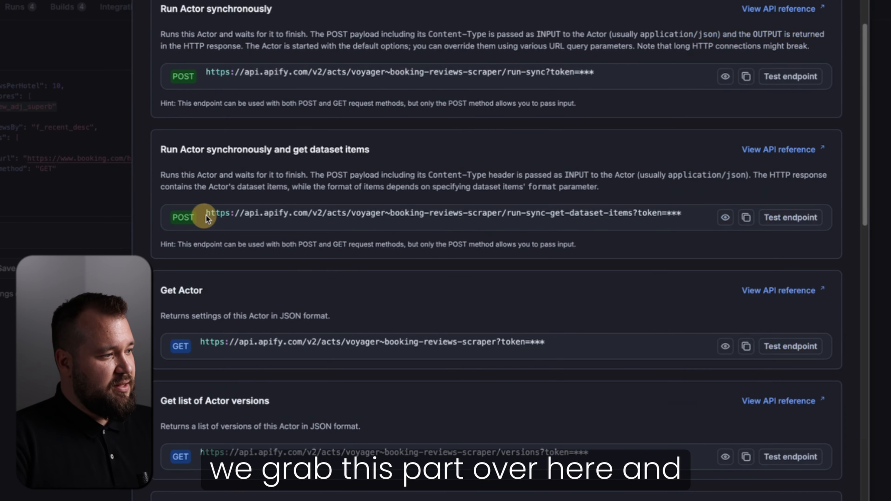
left_click_drag(207, 218, 632, 214)
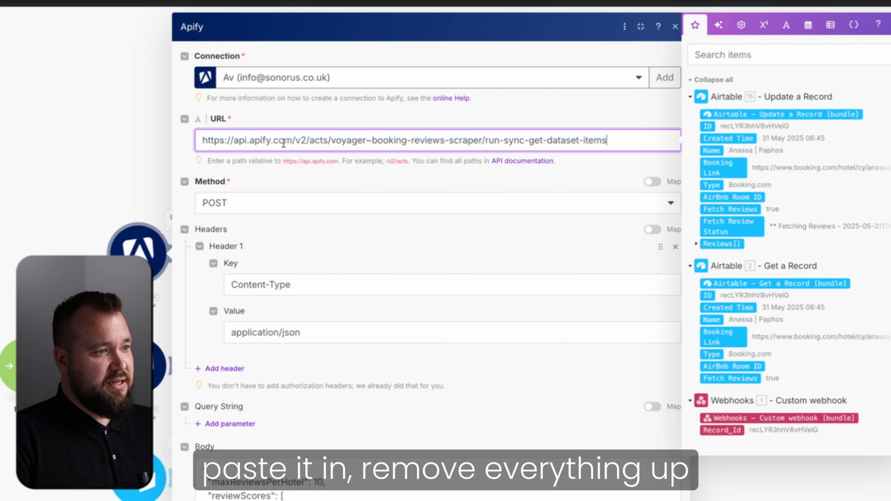
left_click_drag(290, 140, 199, 140)
key("BackSpace")
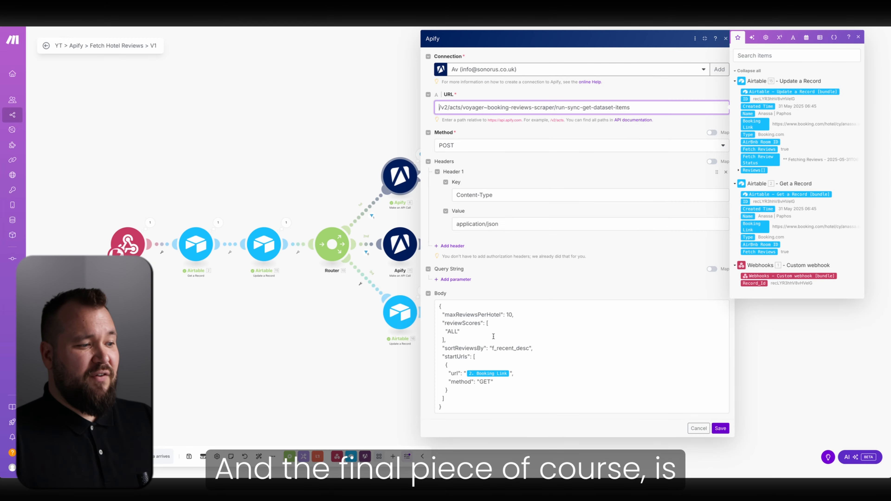
Step: Compare the Booking.com Apify call's body with the Booking Reviews Scraper's JSON input on Apify and close the module
left_click(494, 339)
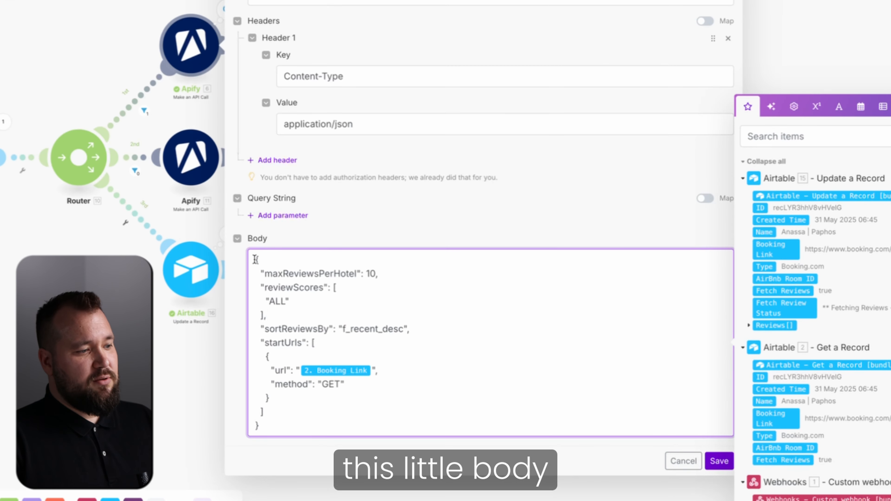
left_click_drag(439, 307, 460, 404)
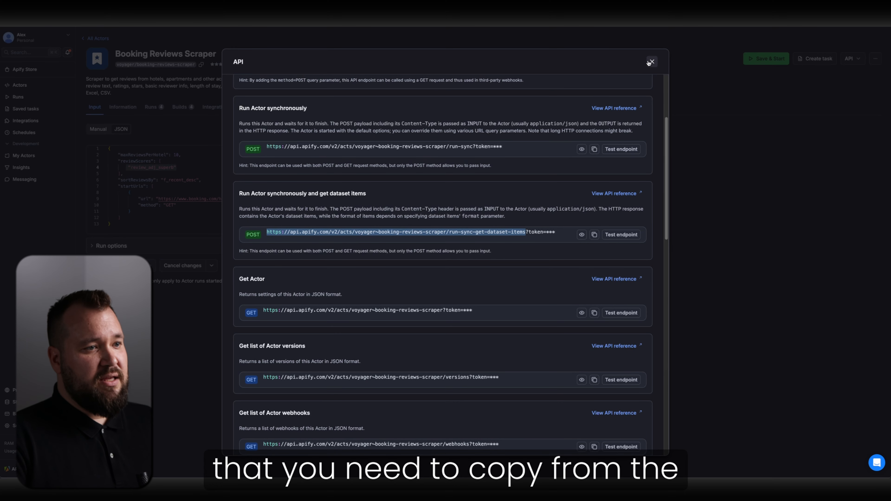
left_click(651, 62)
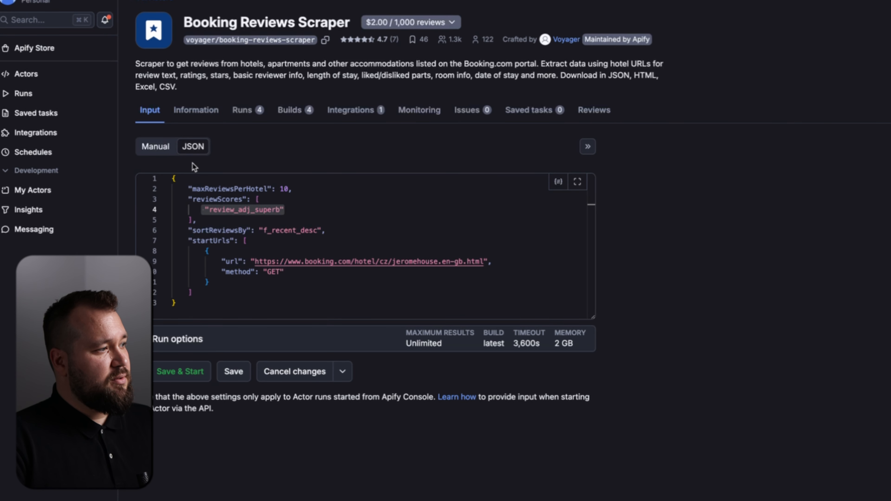
left_click_drag(194, 301, 149, 175)
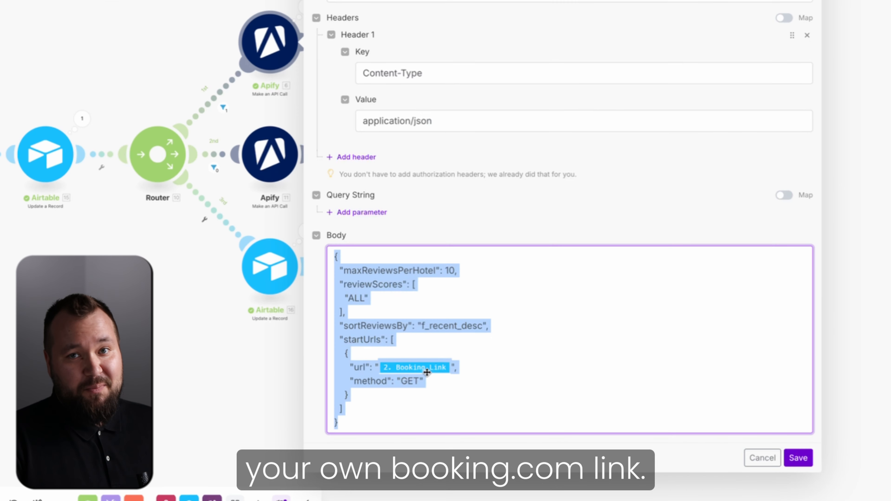
left_click(227, 274)
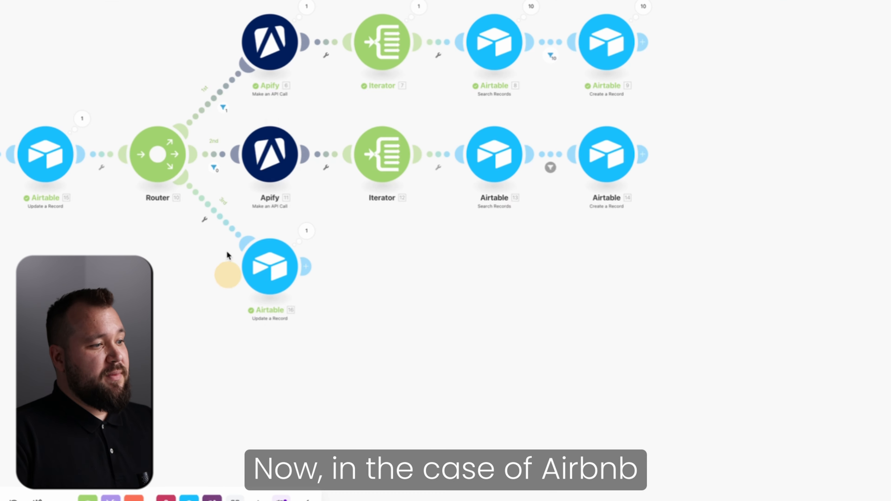
Step: Compare the AirBnb Apify call's id_room body in Make with the JSON input of the AirBNB reviews scraper on Apify
left_click(259, 152)
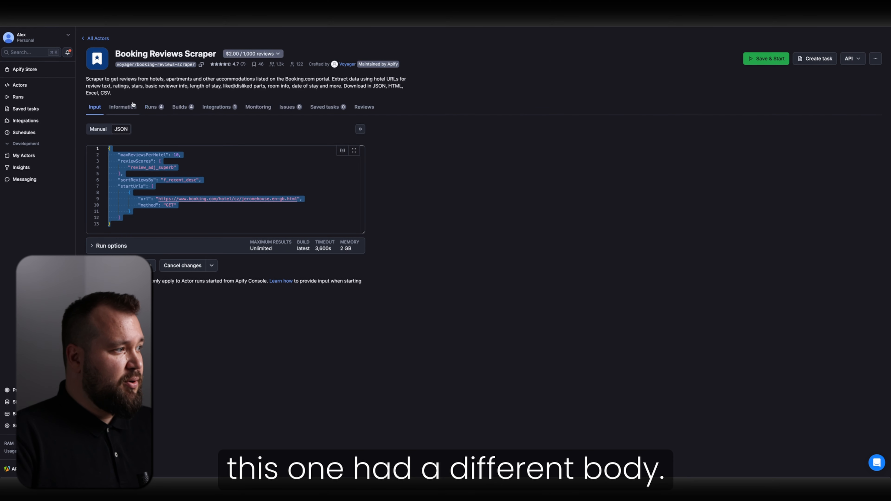
left_click(18, 85)
left_click(160, 114)
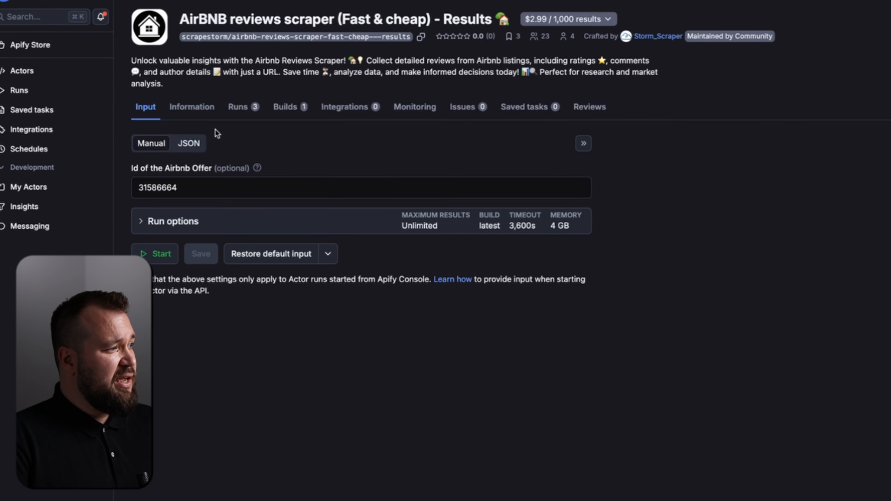
left_click(189, 143)
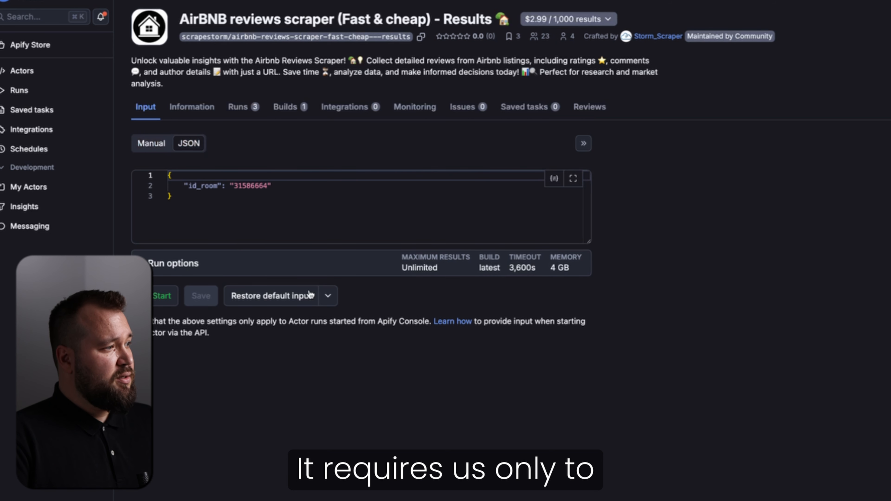
left_click_drag(193, 188, 289, 180)
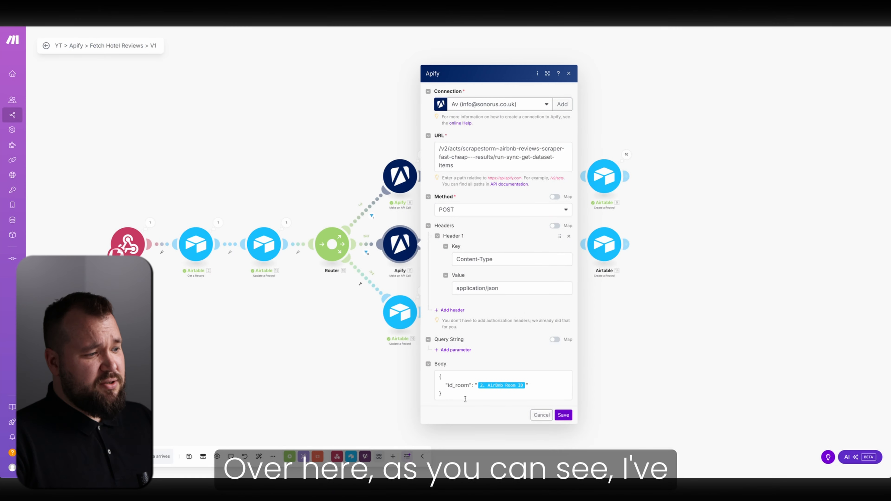
left_click_drag(360, 384, 329, 333)
left_click(483, 363)
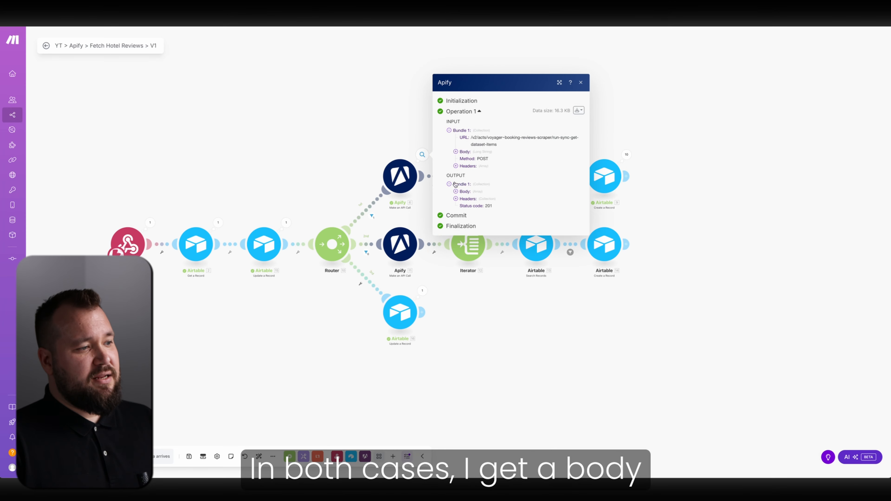
Step: Examine the output body array of the Booking.com Apify call and the array mapped in the Iterator that follows it
left_click(456, 191)
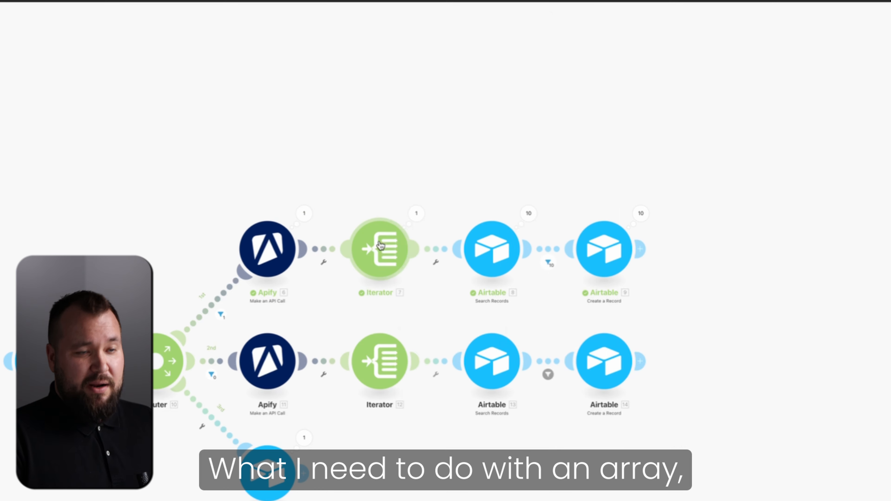
left_click(380, 246)
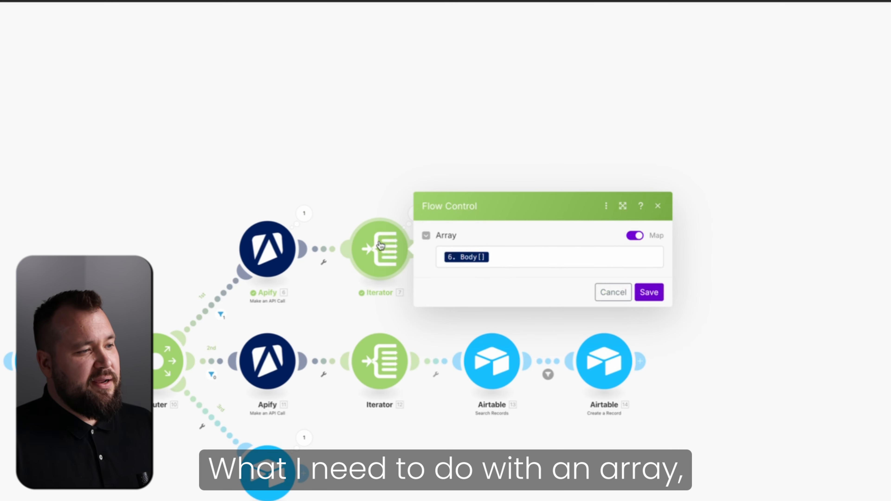
left_click(510, 250)
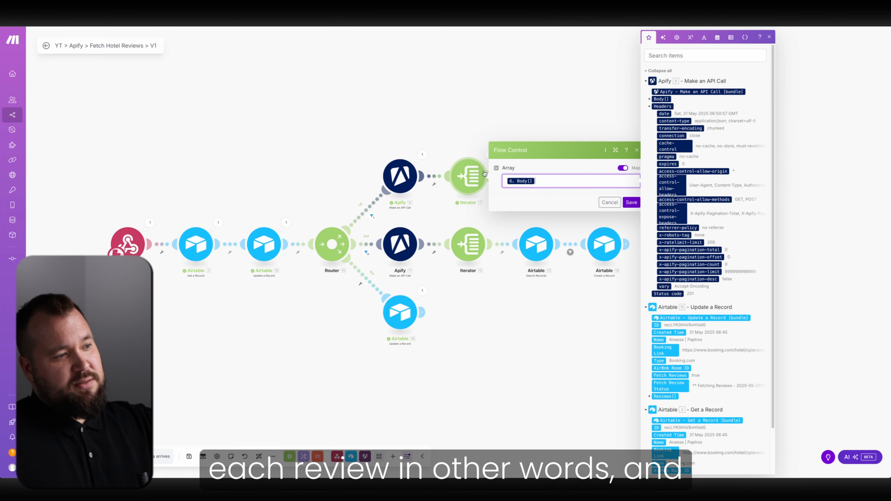
left_click(530, 135)
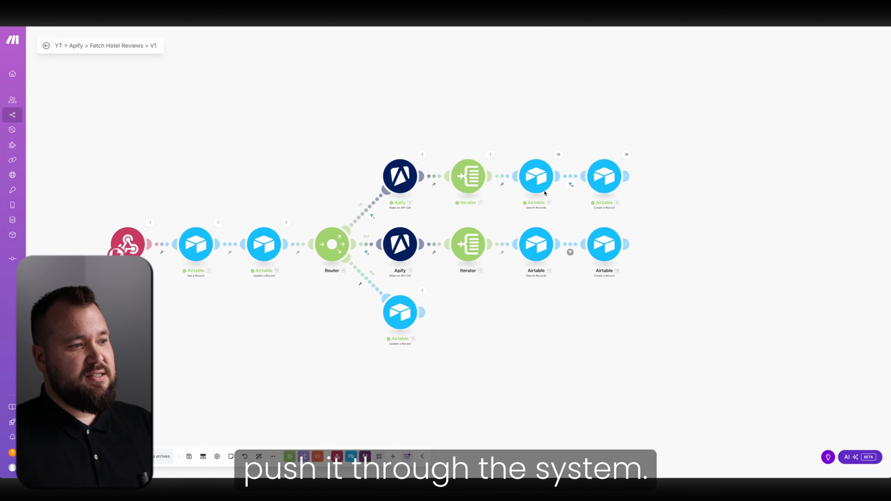
Step: Examine the ReviewID formula in the Booking.com route's Search Records module and the review ID field that the AirBnb Iterator supplies
left_click(540, 183)
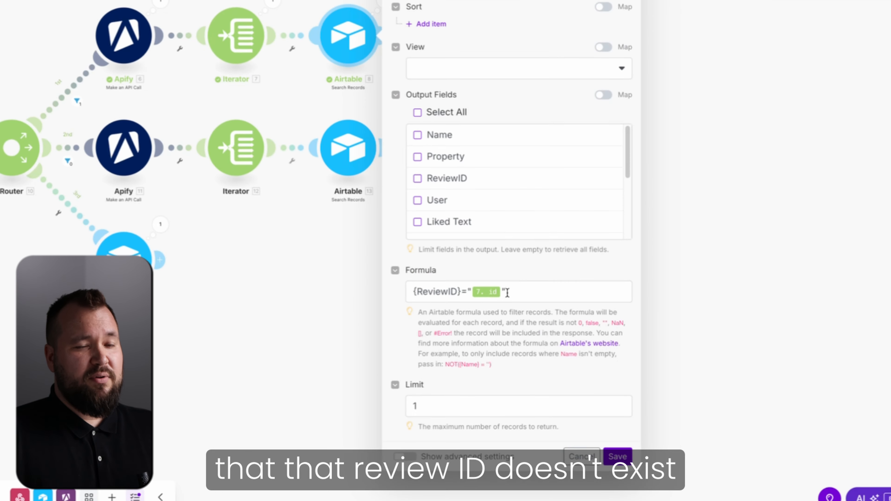
left_click(504, 294)
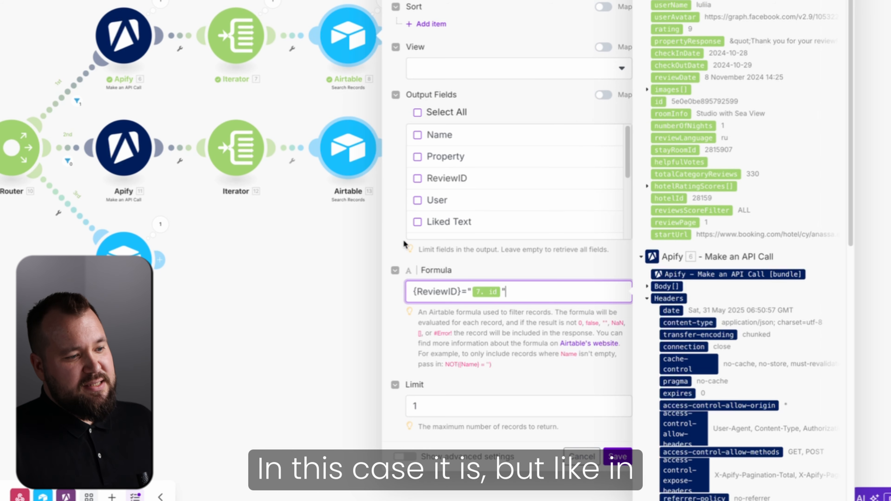
left_click(290, 150)
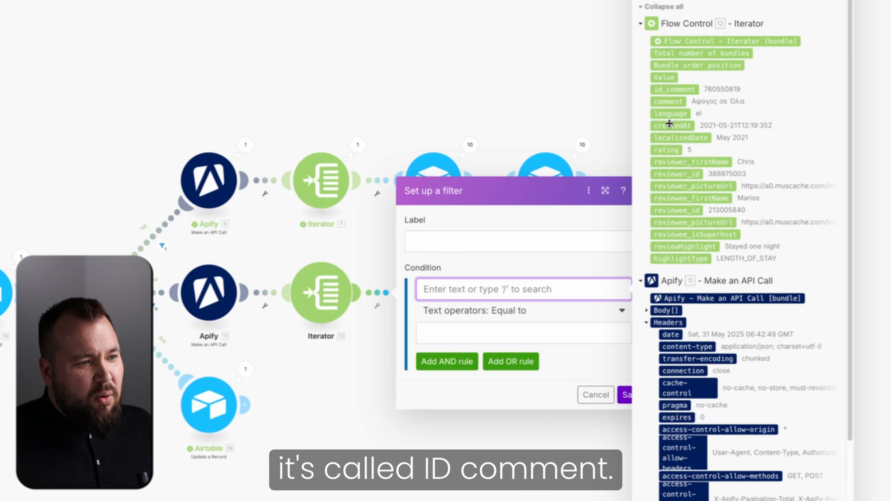
left_click(484, 39)
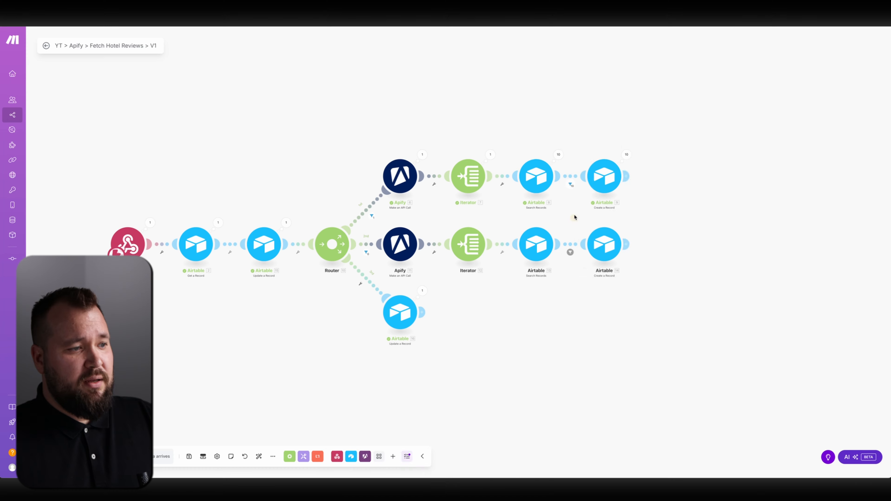
Step: Examine the bundle-count filter before the Booking.com route's Create a Record module and that module's field mappings to the Reviews table
left_click(570, 252)
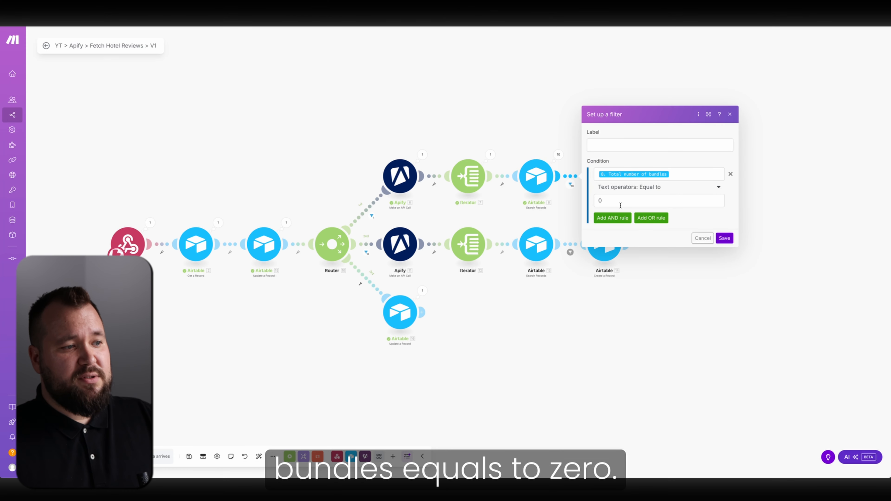
left_click(591, 166)
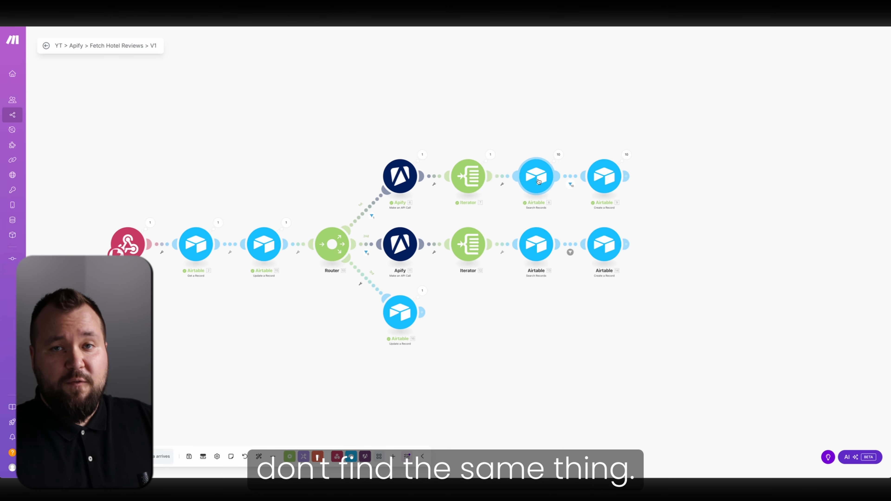
left_click(603, 176)
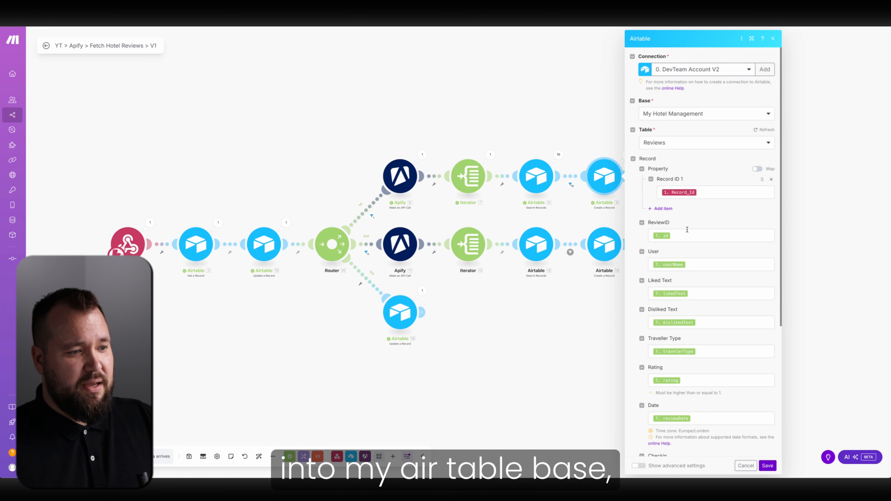
scroll(688, 232, "down", 3)
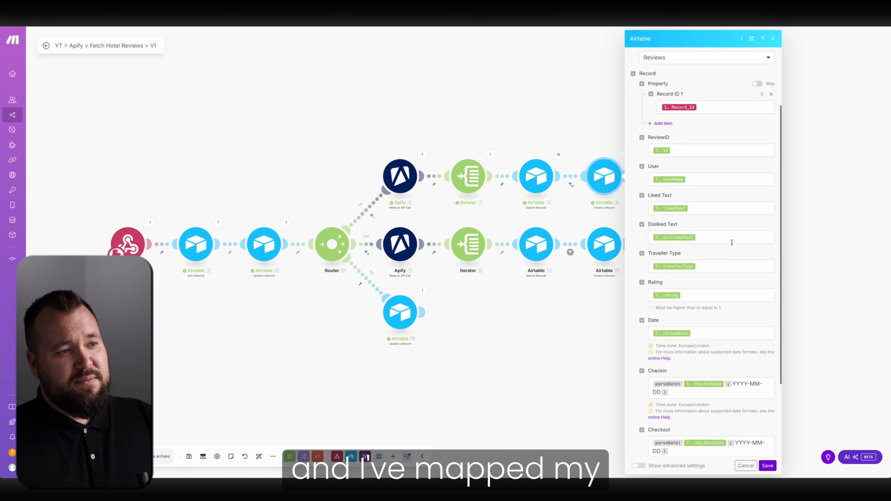
scroll(732, 242, "up", 3)
scroll(732, 242, "down", 5)
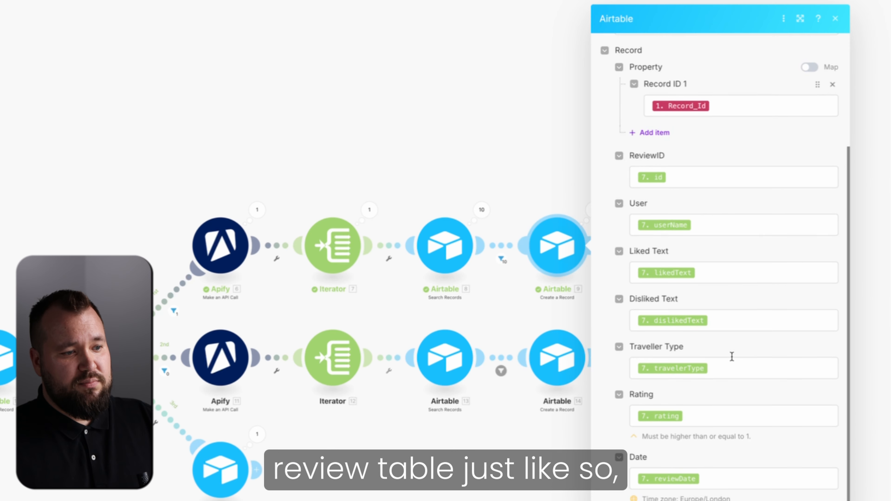
scroll(731, 357, "down", 5)
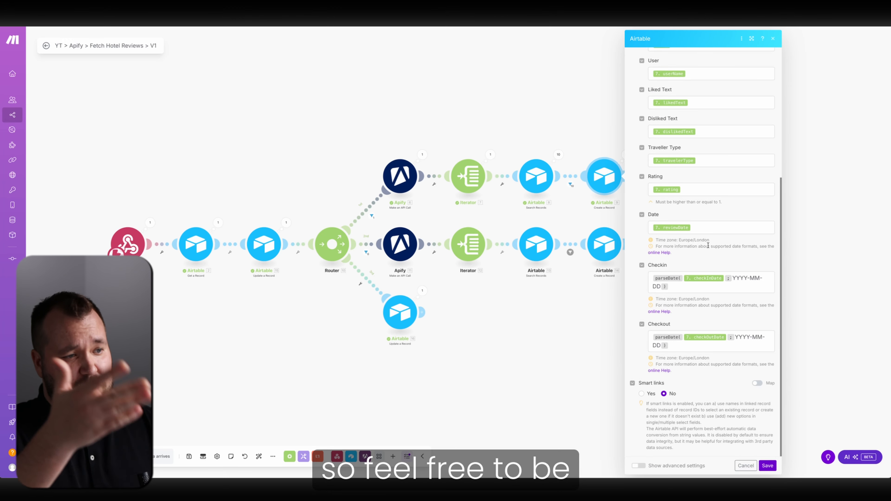
left_click(507, 254)
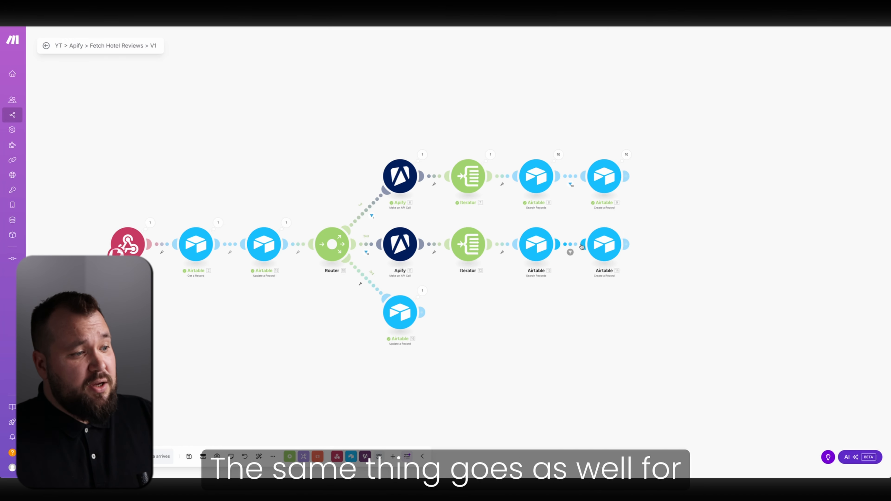
Step: Examine the Search Records formula and the Create a Record field mappings on the AirBnb route
left_click(536, 249)
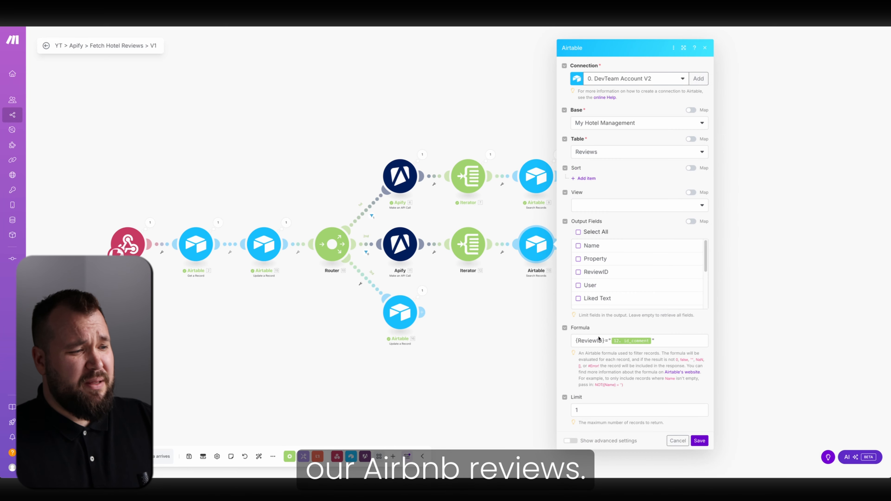
left_click(503, 327)
left_click(604, 251)
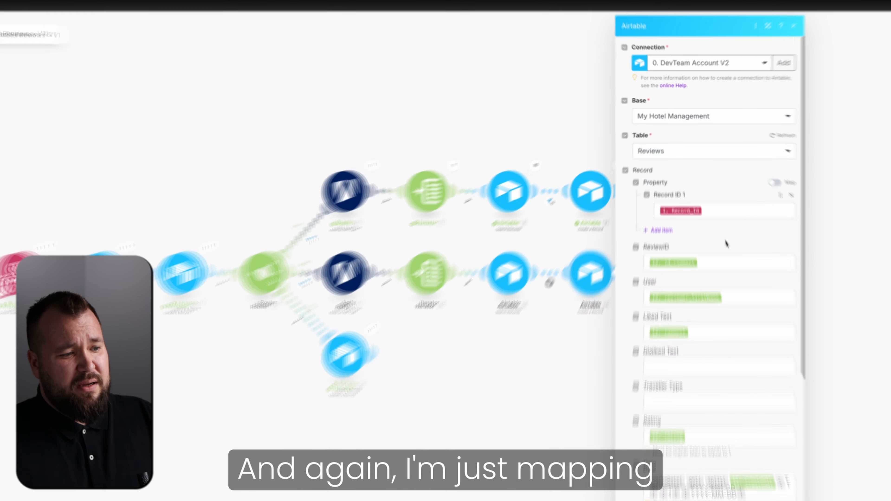